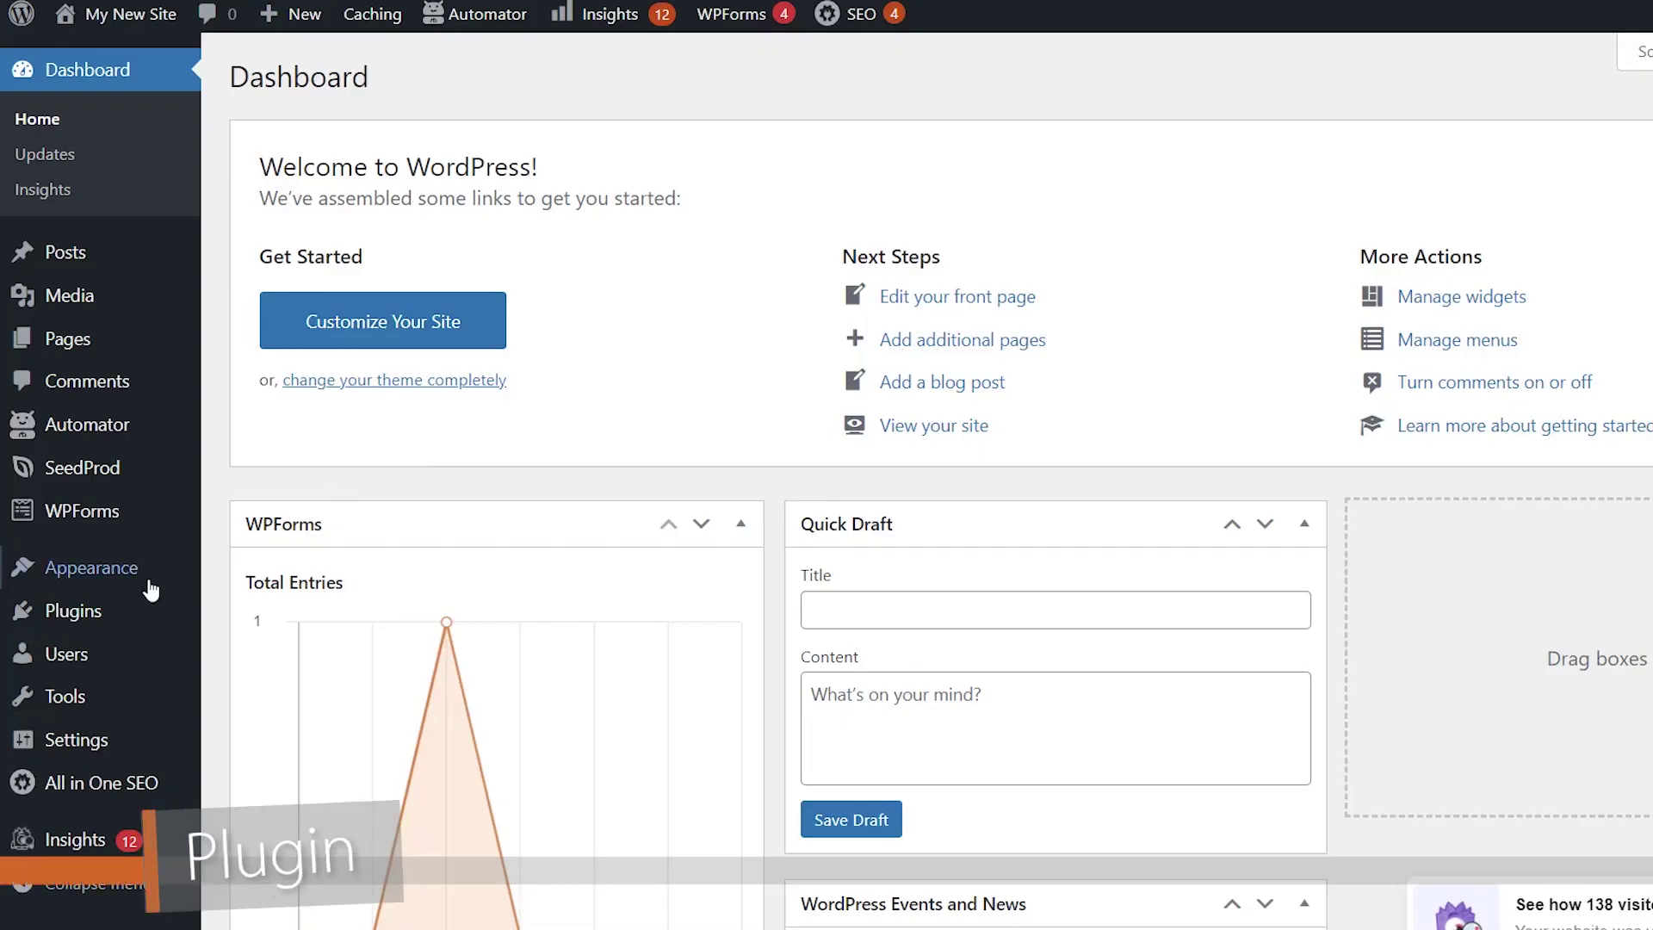
Find PublishPress Checklists under Plugins > Add New, then install and activate it.
mouse_move(120, 607)
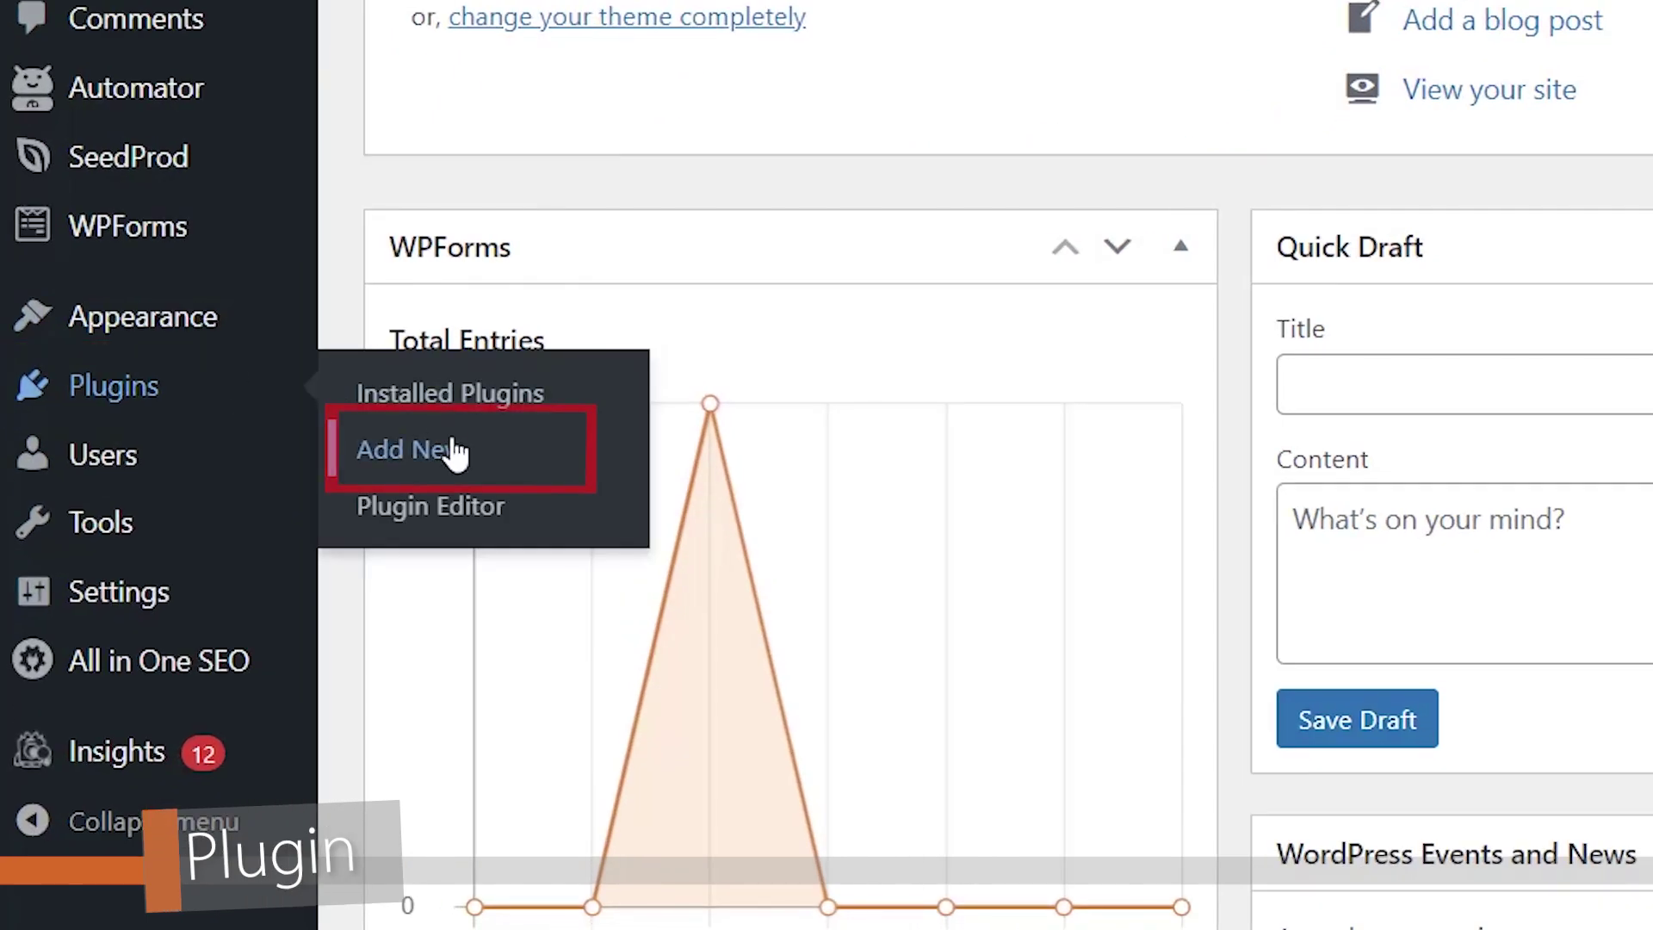
left_click(453, 450)
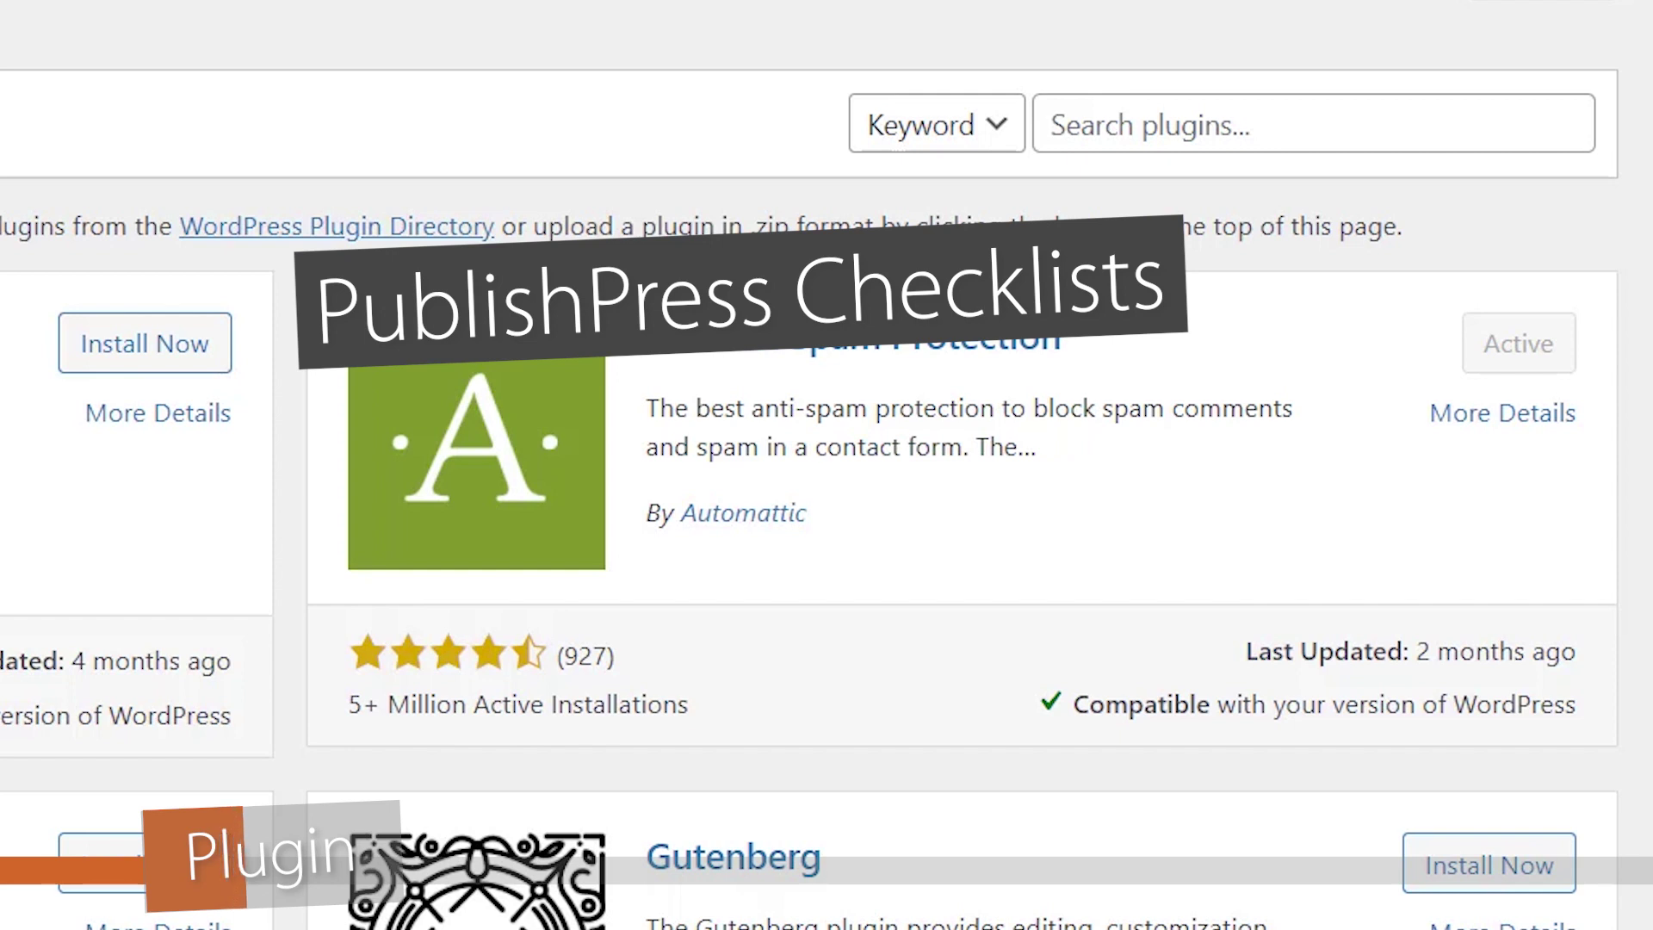
left_click(1258, 145)
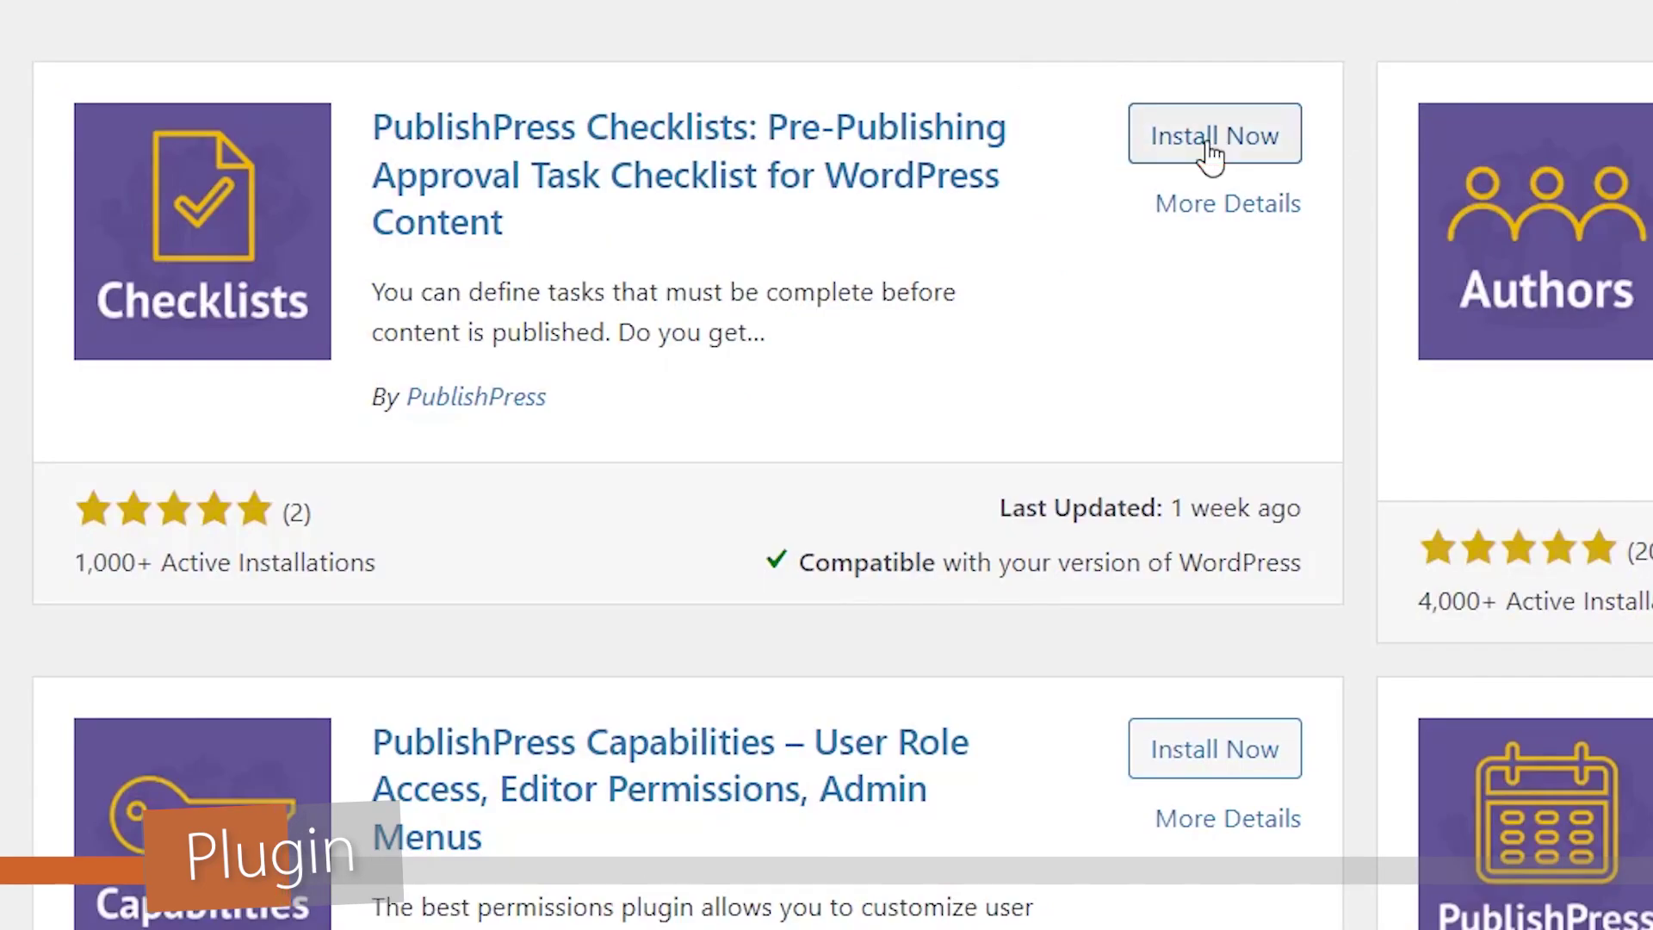
left_click(1211, 155)
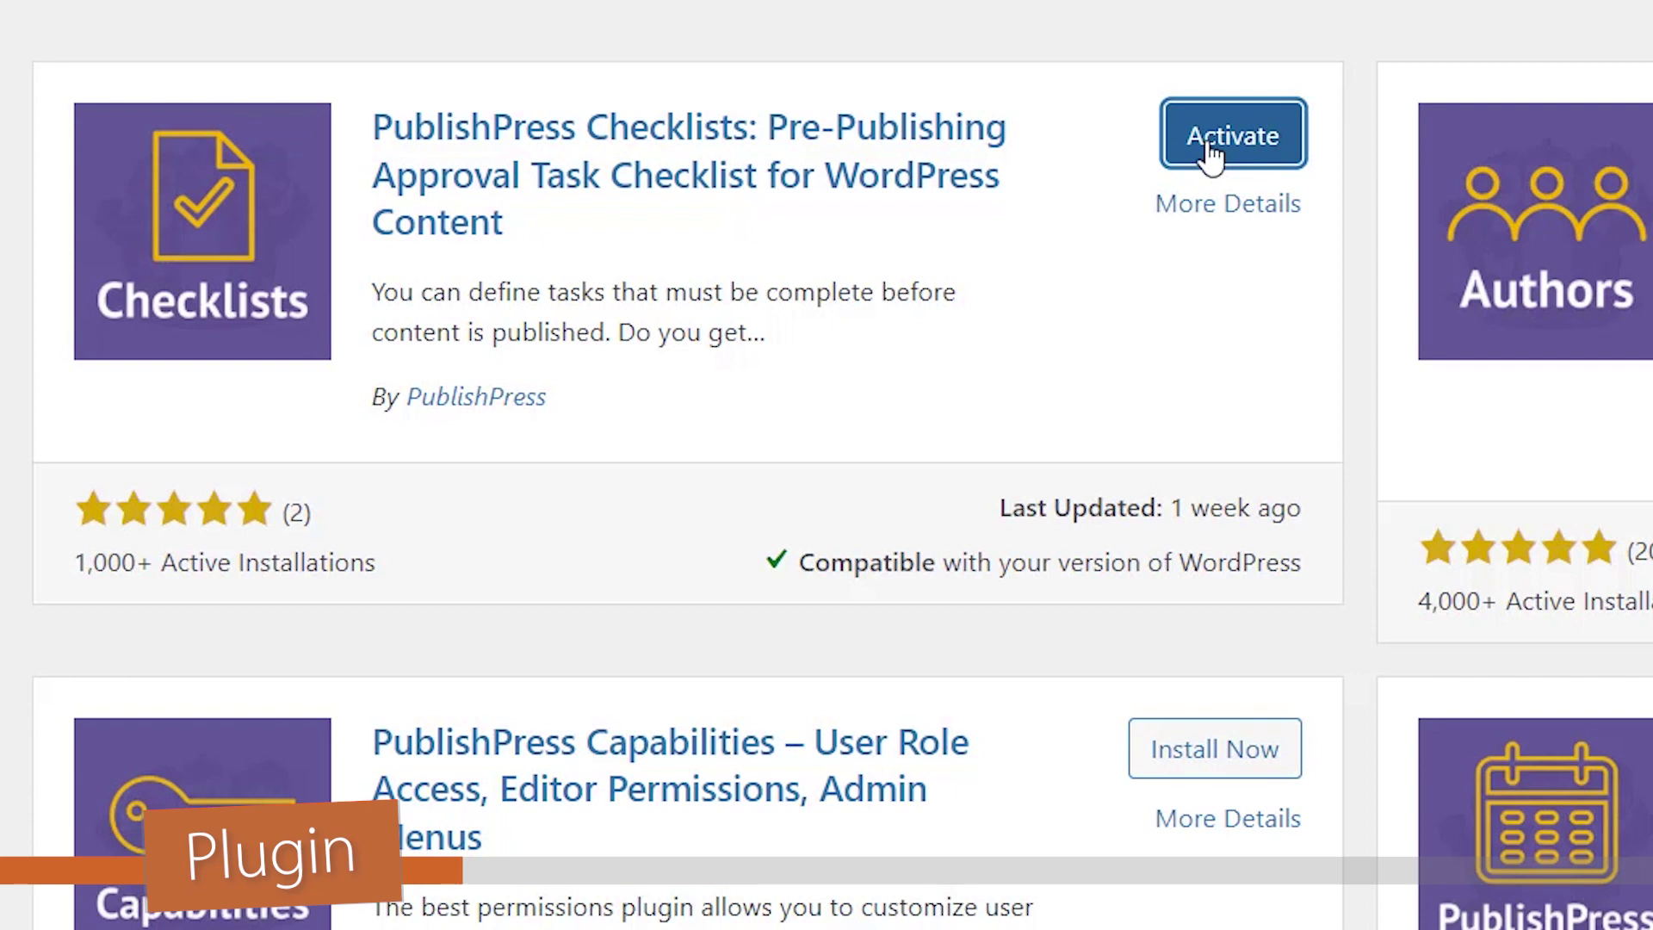
left_click(1209, 155)
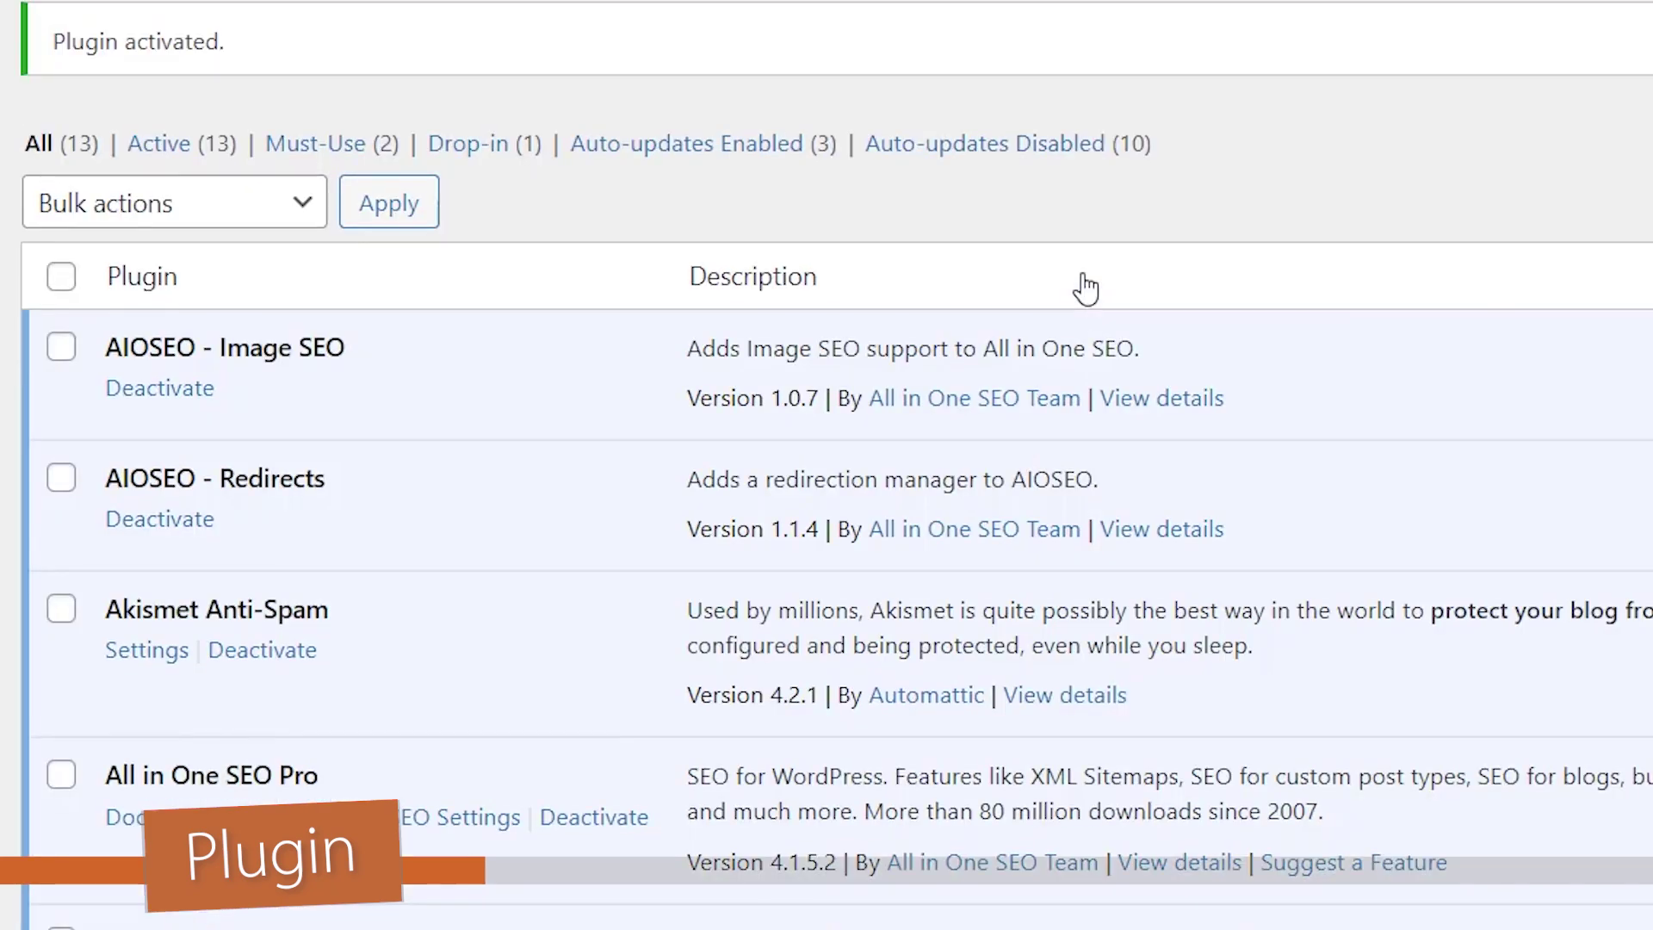
scroll(1082, 284, "down", 10)
Open the Checklists settings and review which roles may ignore the word-count task.
mouse_move(116, 297)
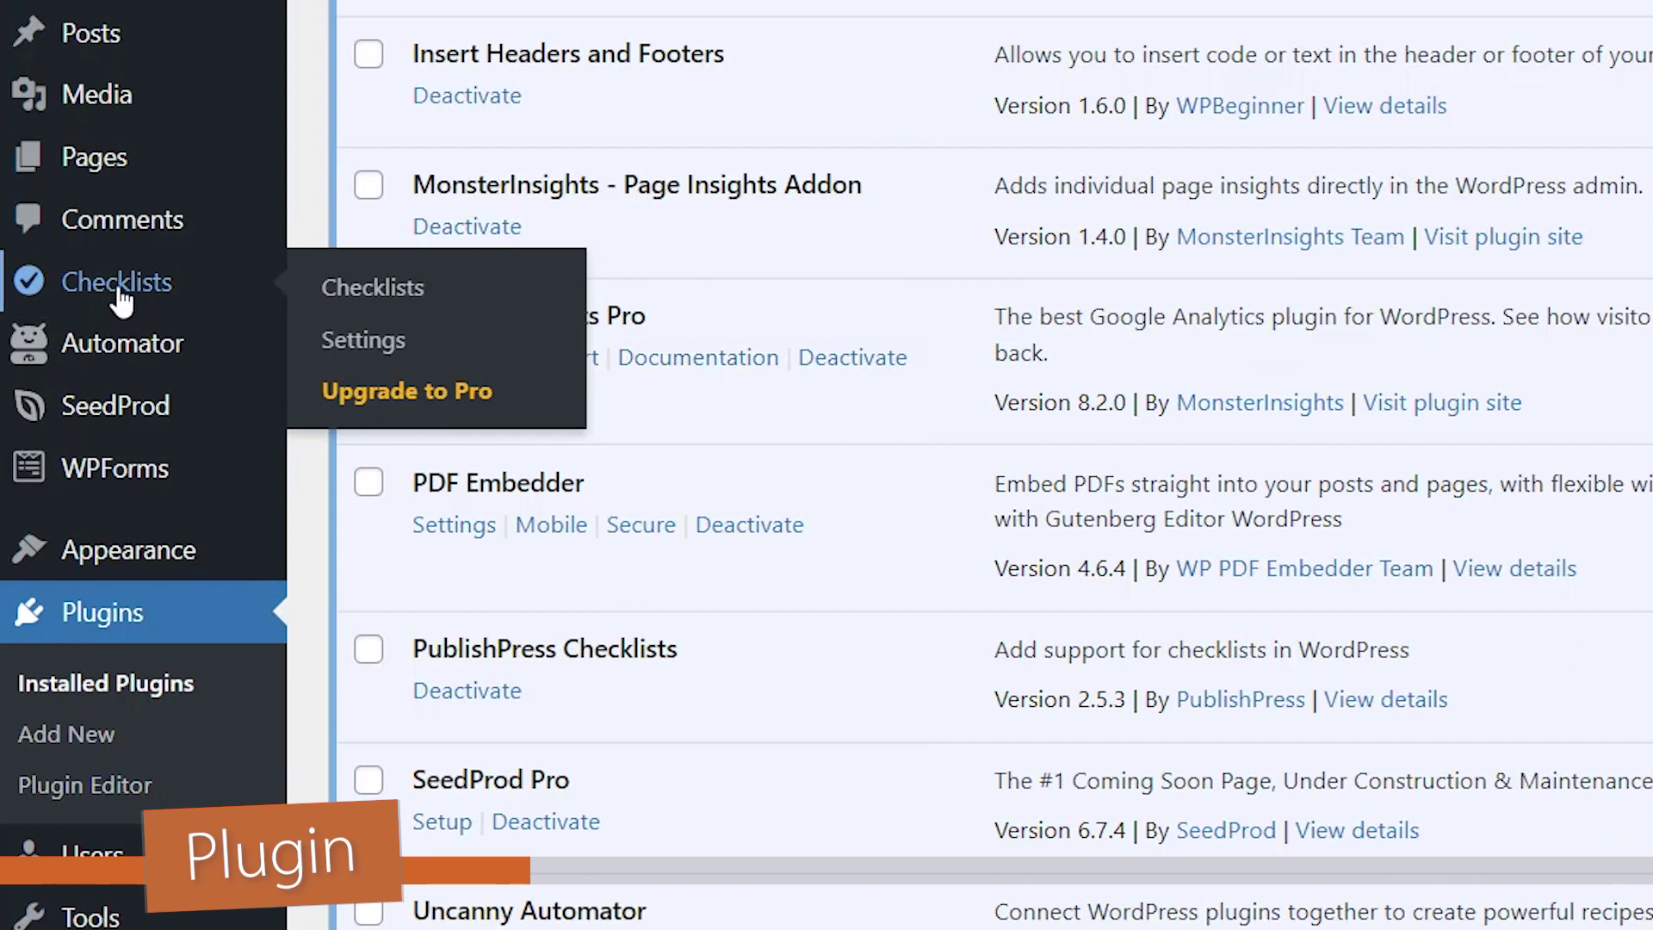
left_click(407, 297)
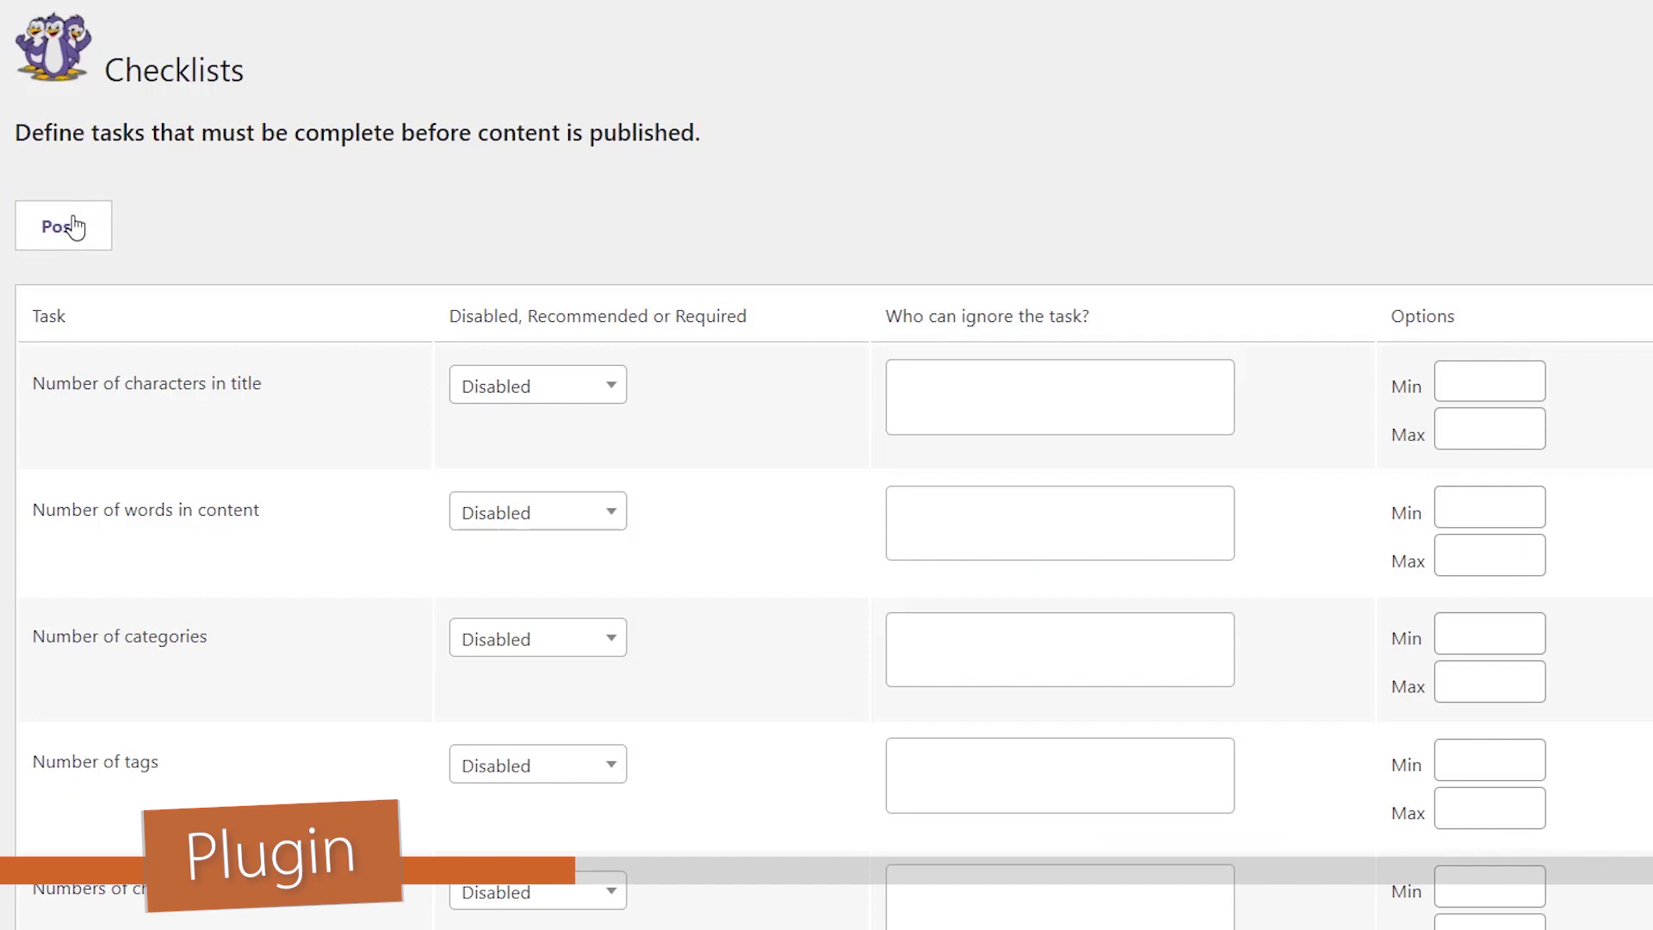
scroll(775, 237, "down", 2)
middle_click(775, 225)
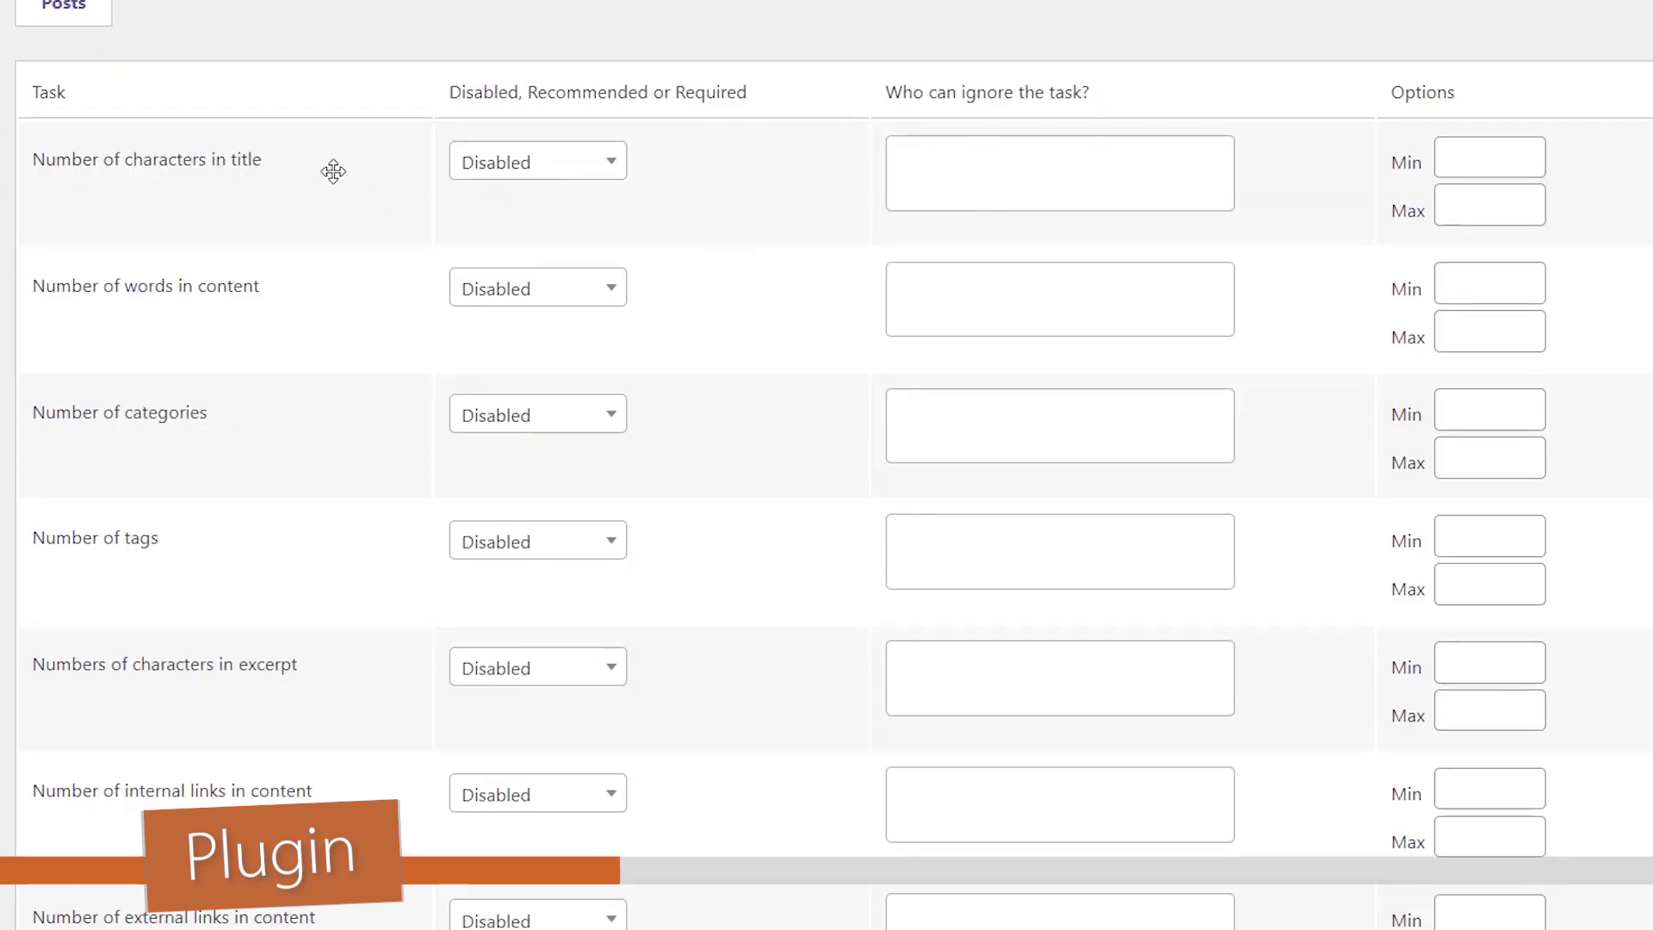
left_click(946, 304)
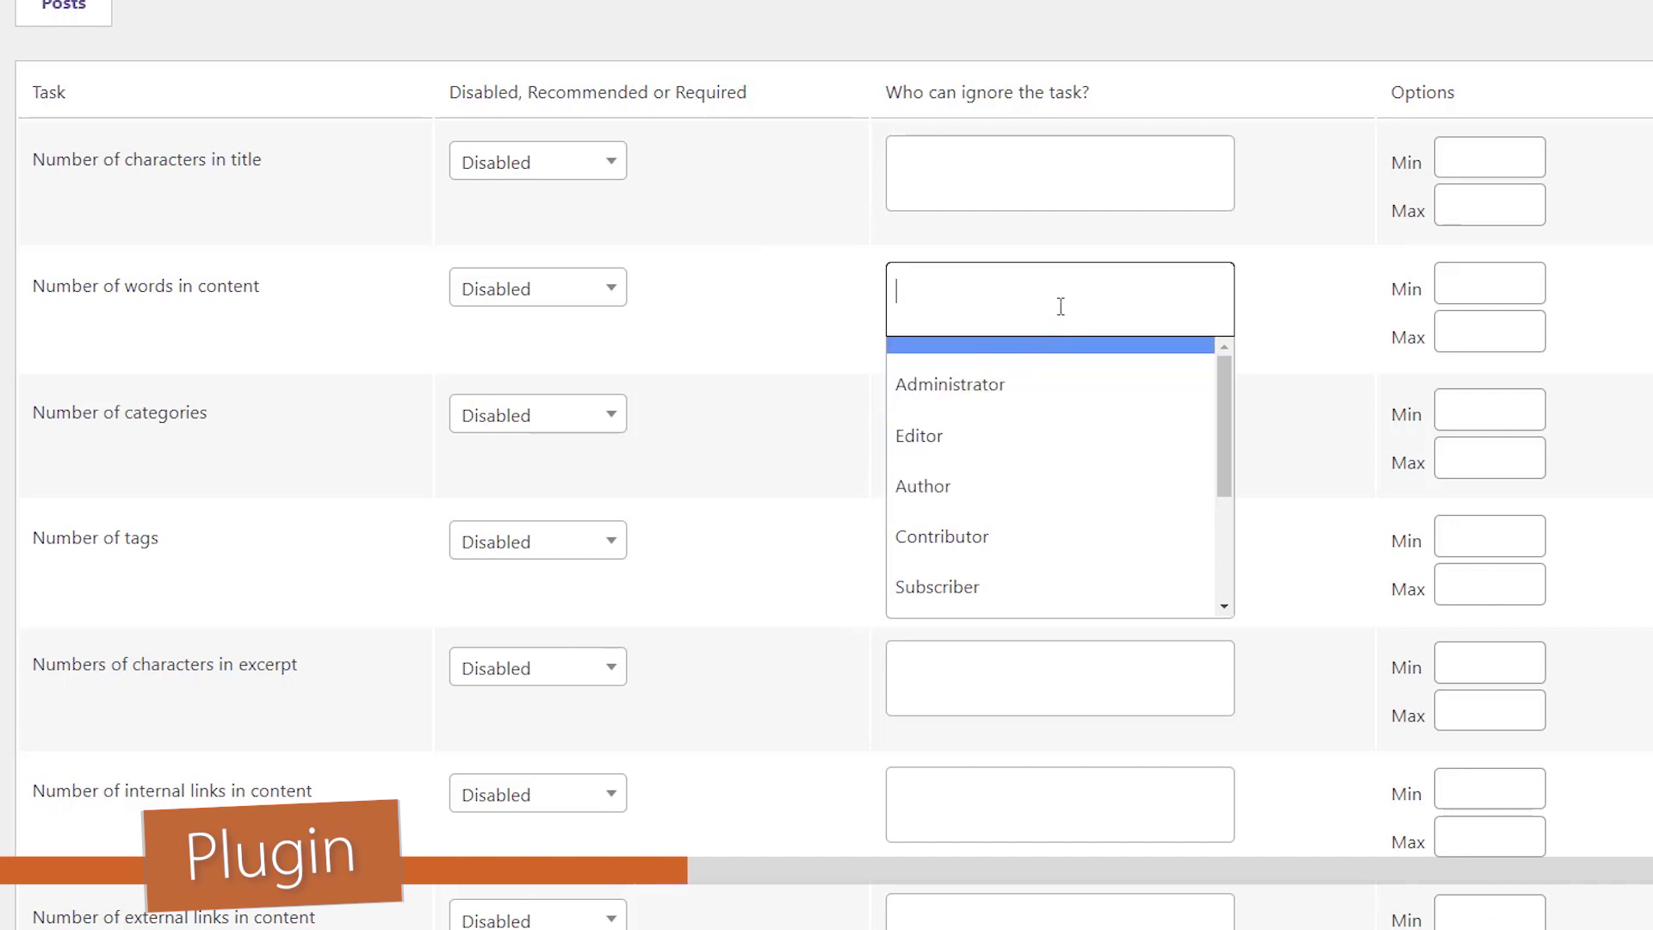
Set Number of words in content to min 500, max 5000, and mark it Required.
left_click(1455, 294)
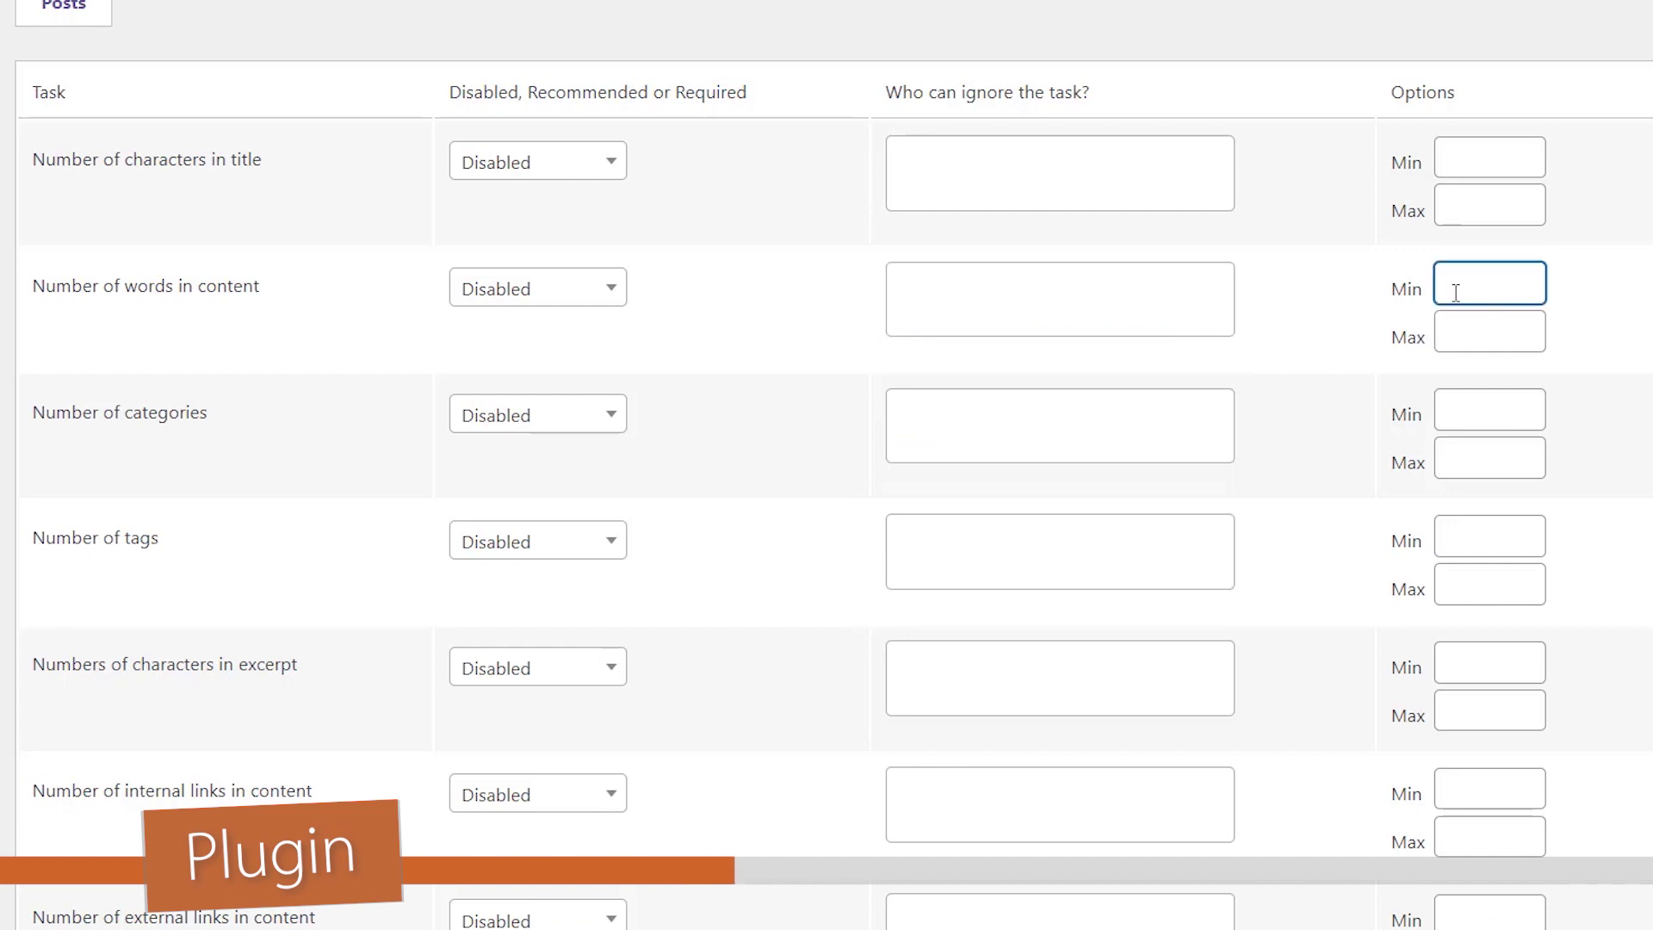
type("500")
key("Tab")
type("5000")
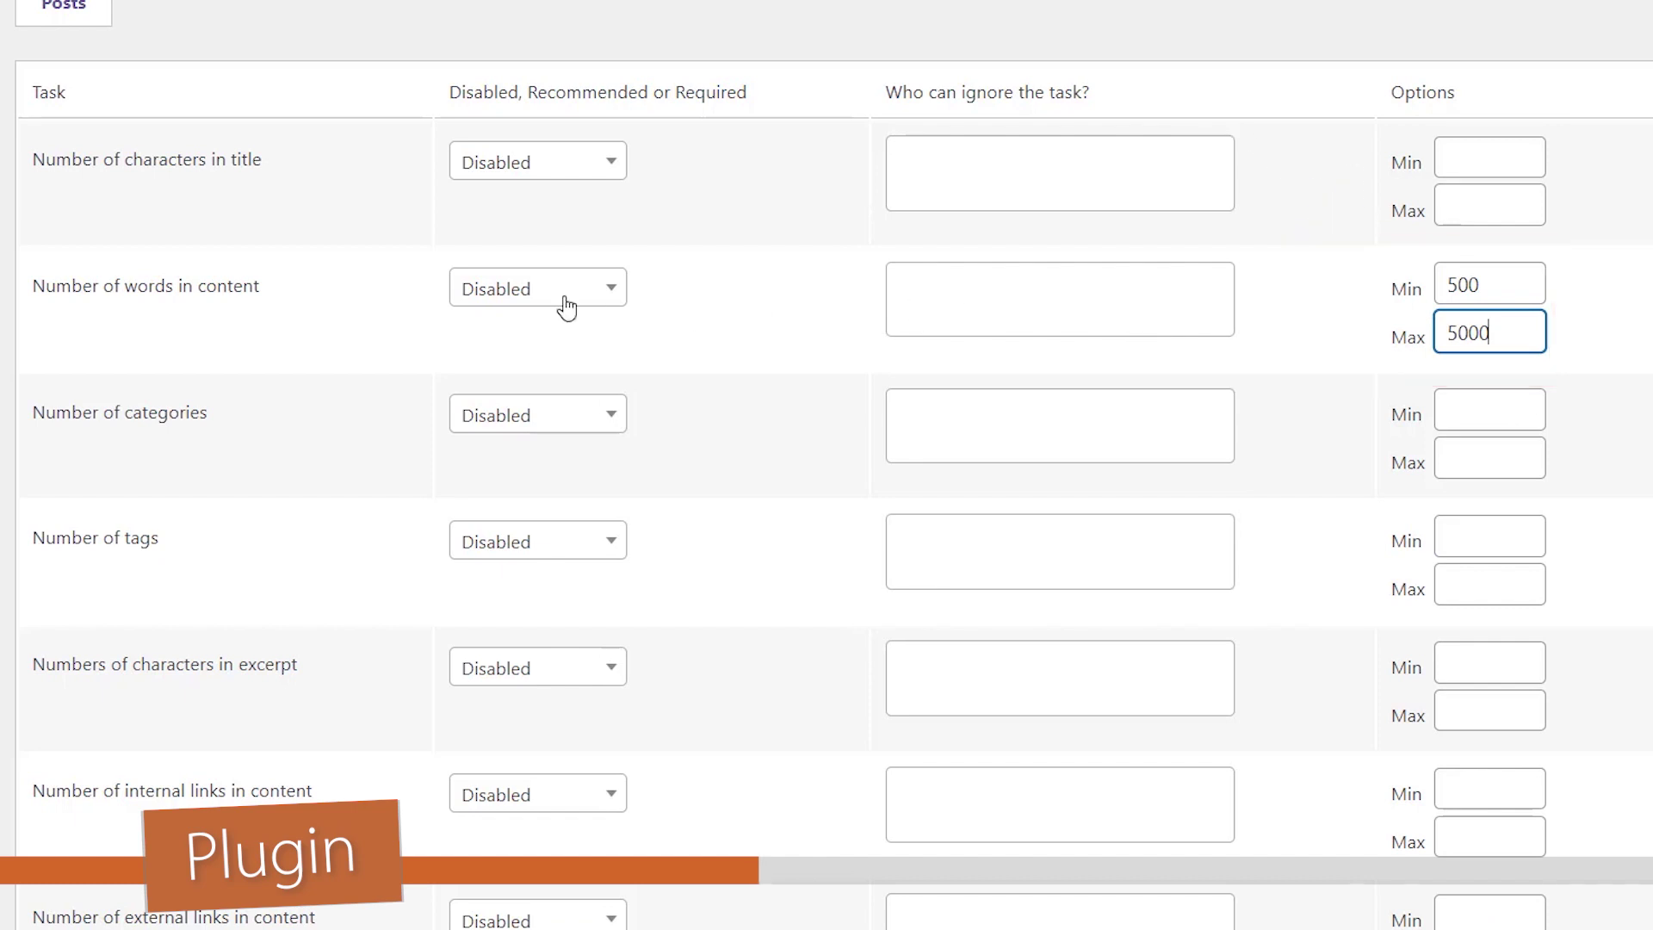
left_click(567, 307)
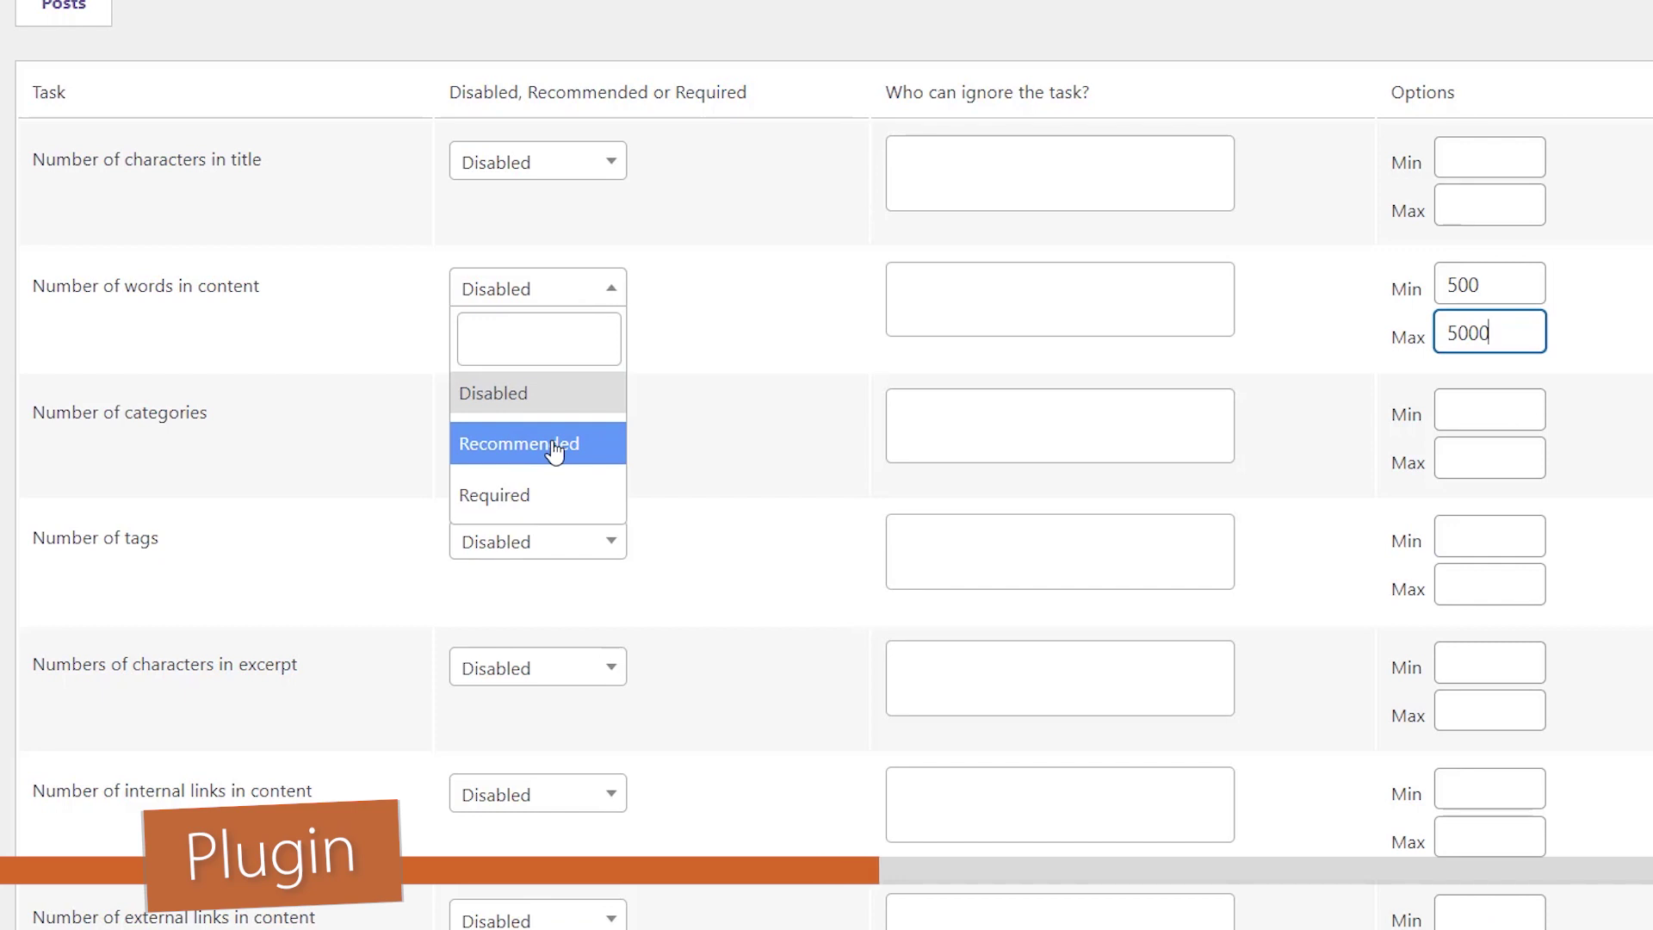
left_click(535, 495)
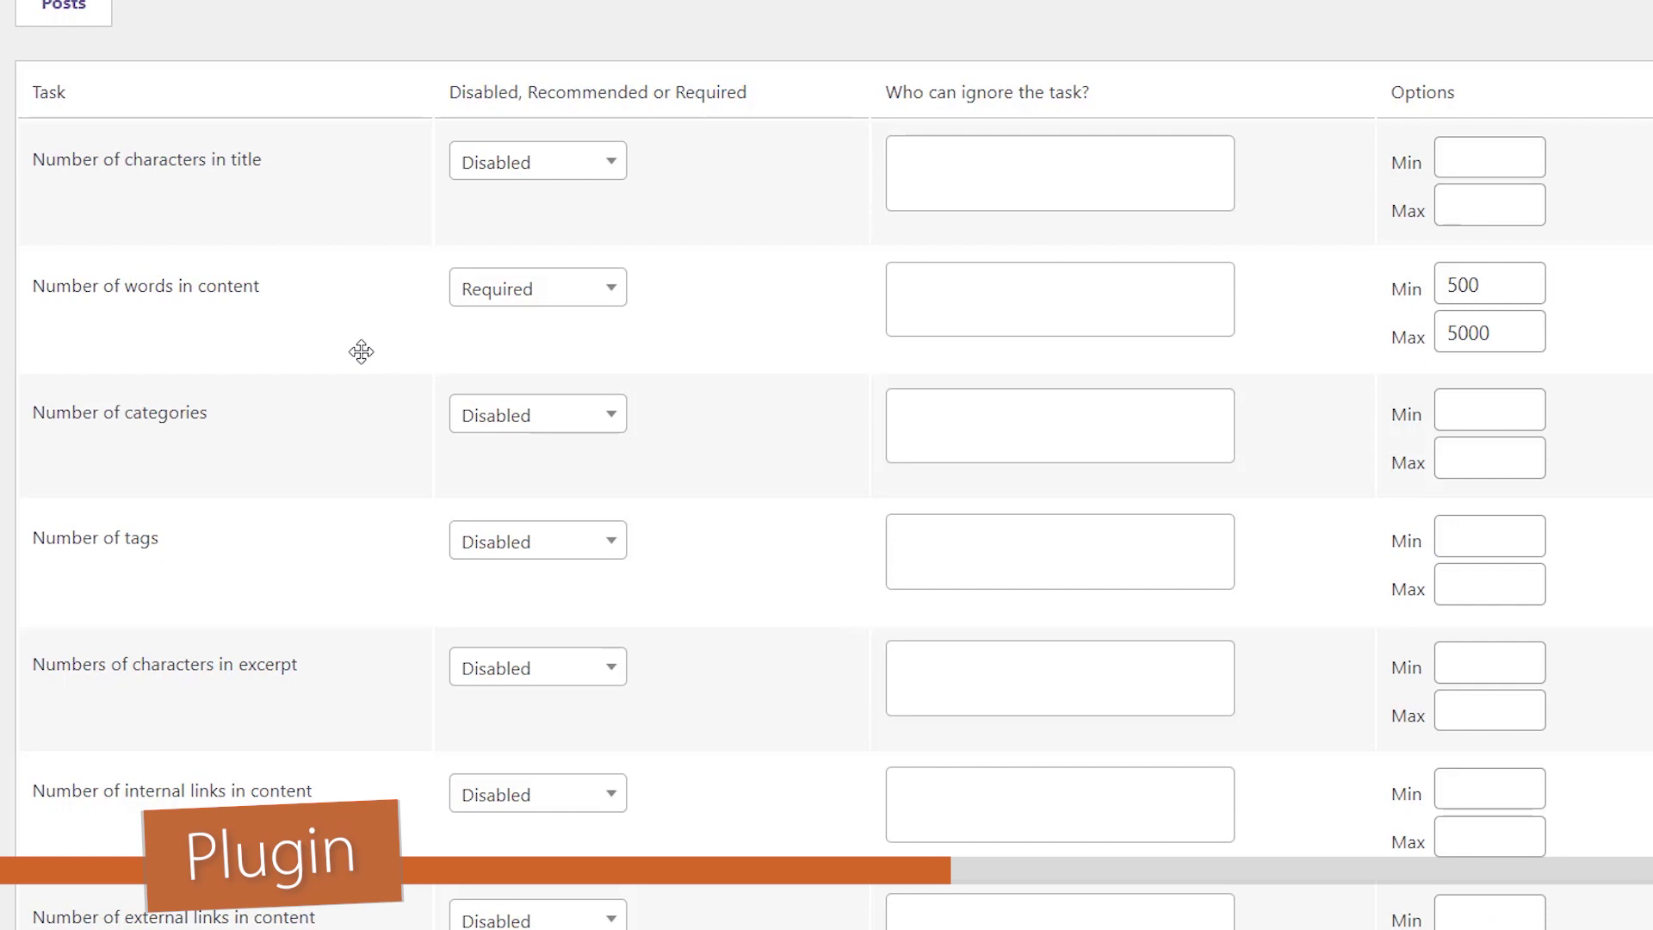
scroll(362, 351, "down", 15)
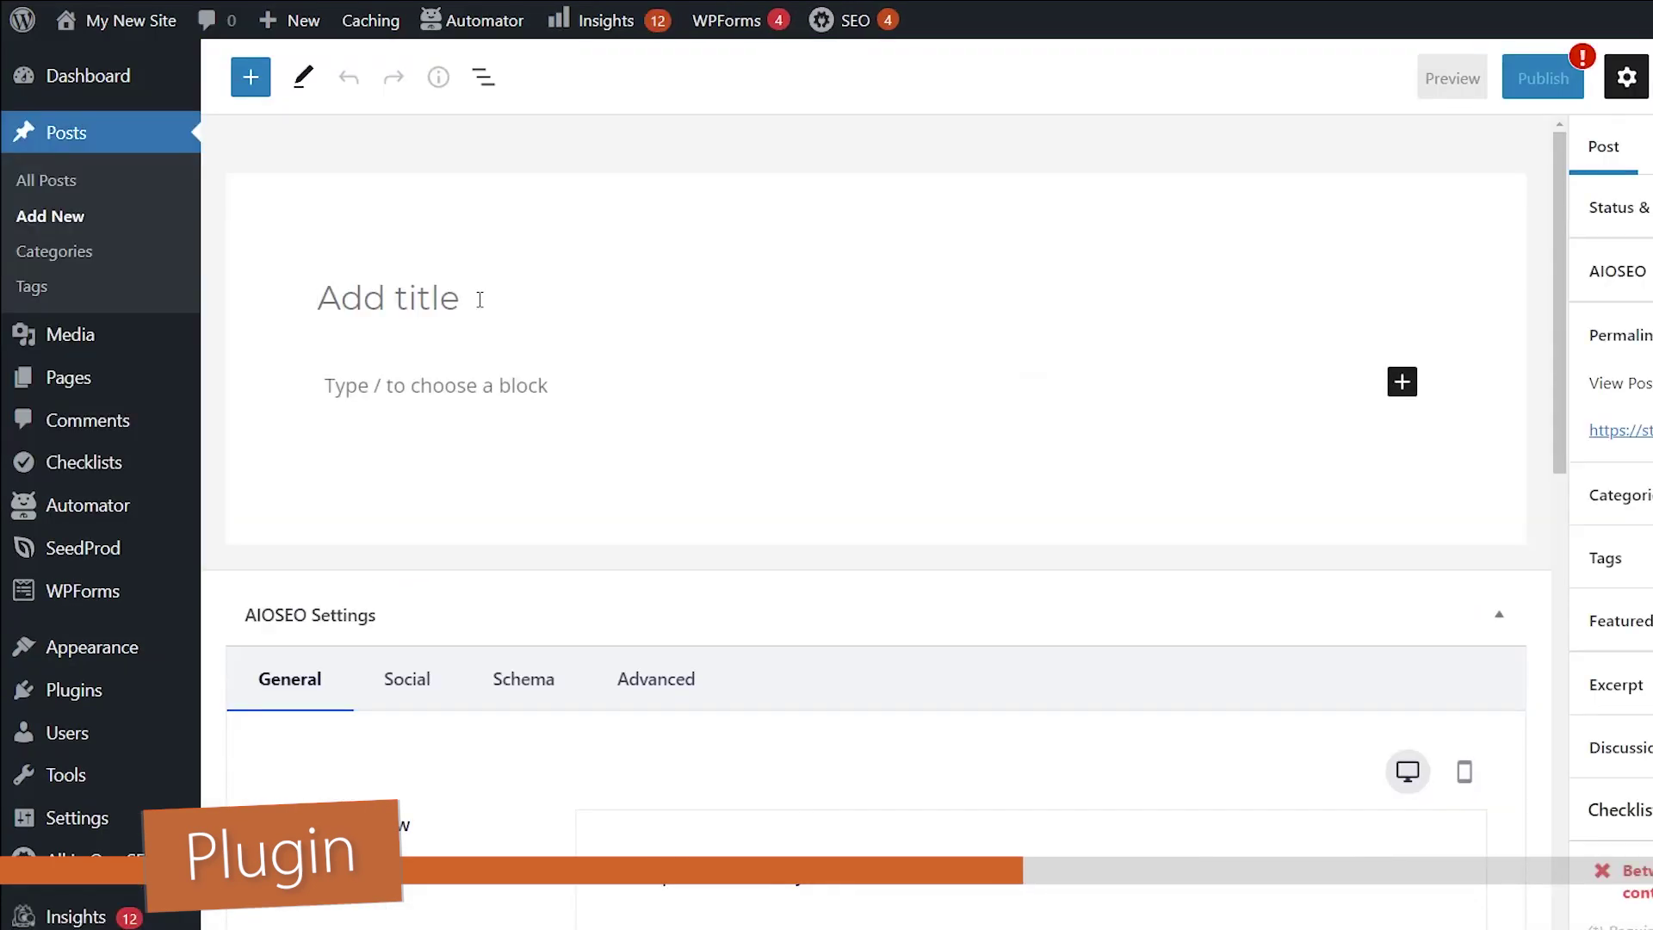
Write a post titled 'Word Count' with the body 'How many words are requited'.
left_click(480, 299)
type("Word Count")
key("Return")
type("How many words are requited")
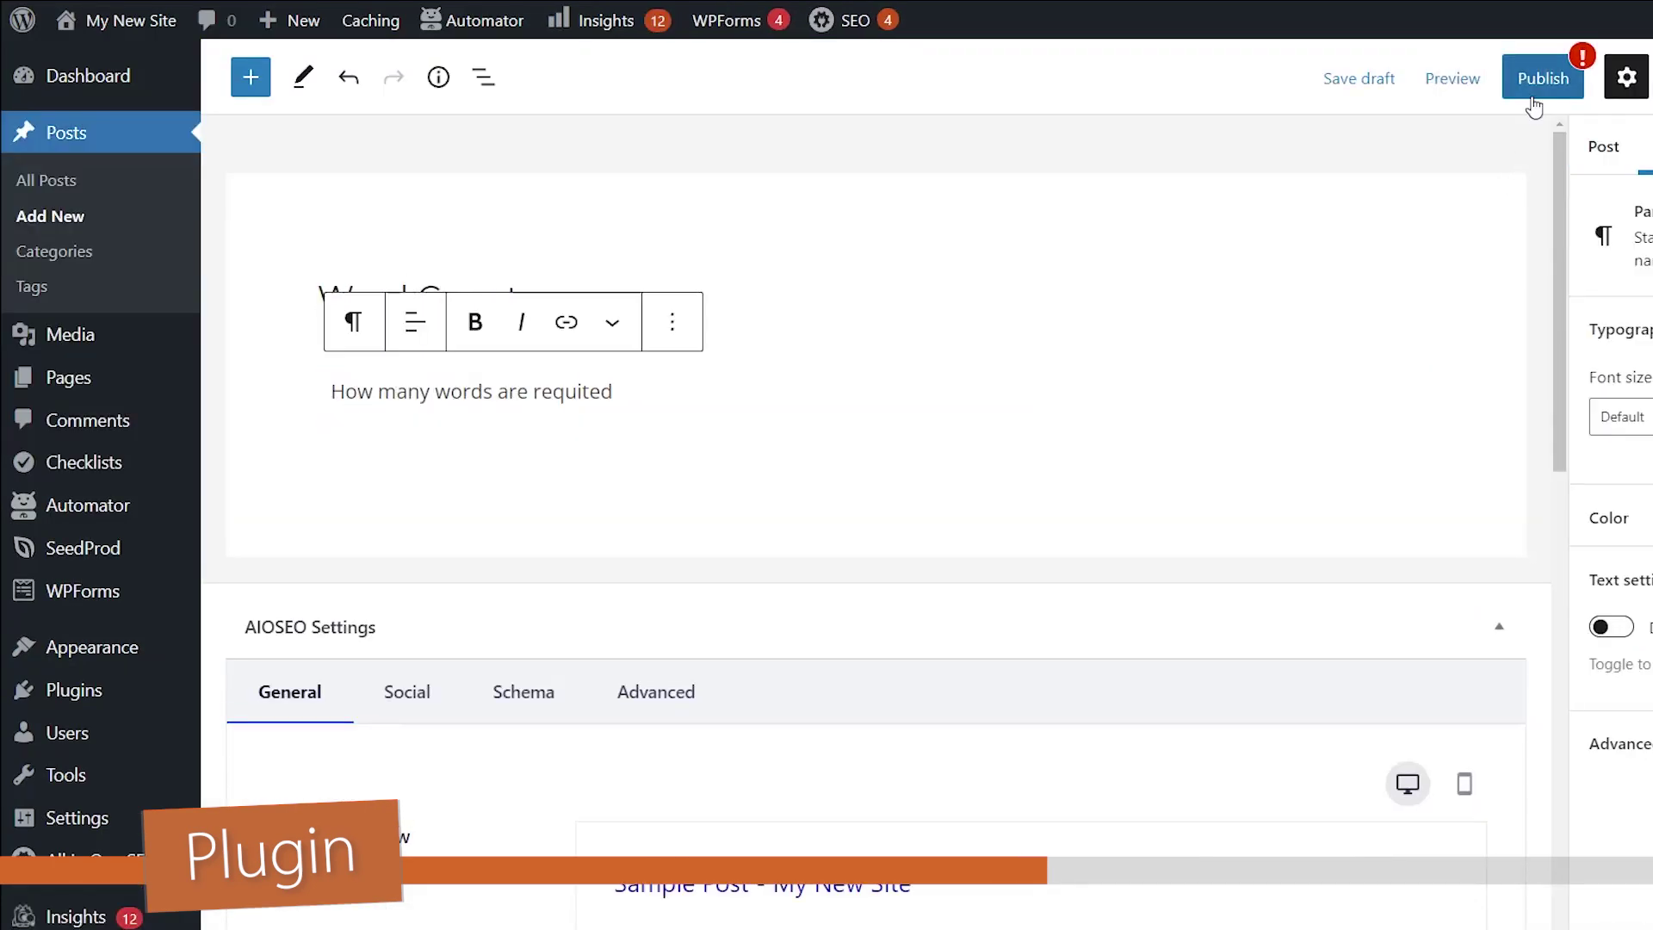
Try publishing, back out of the blocked attempt, then publish the post.
left_click(1387, 69)
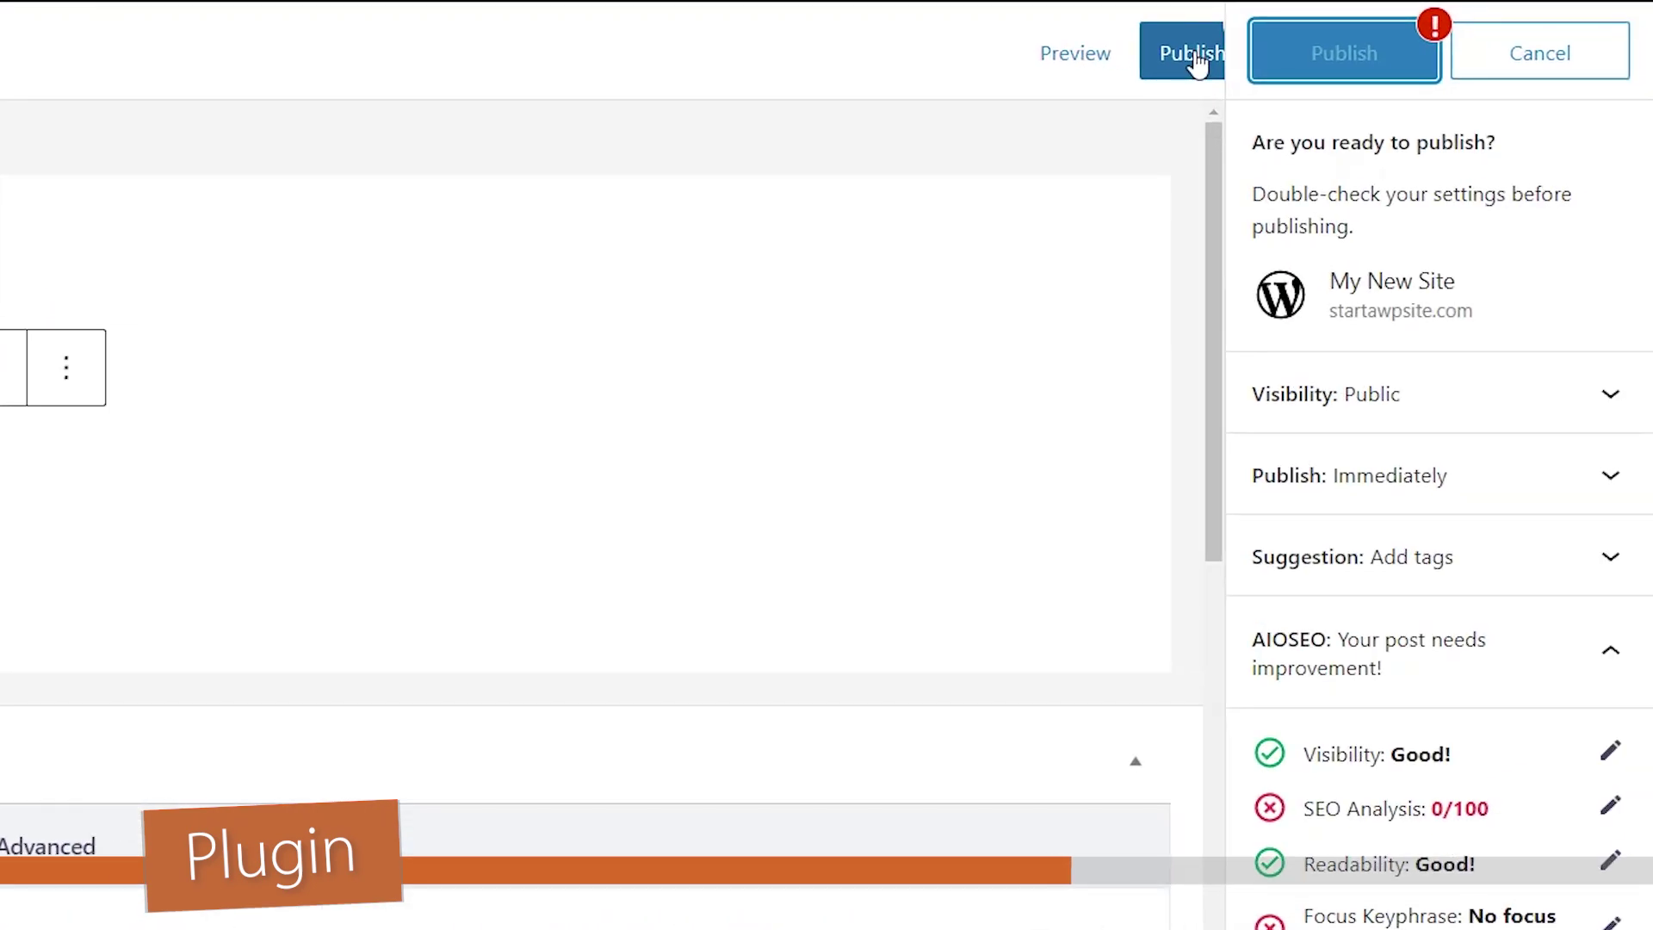
left_click(1524, 62)
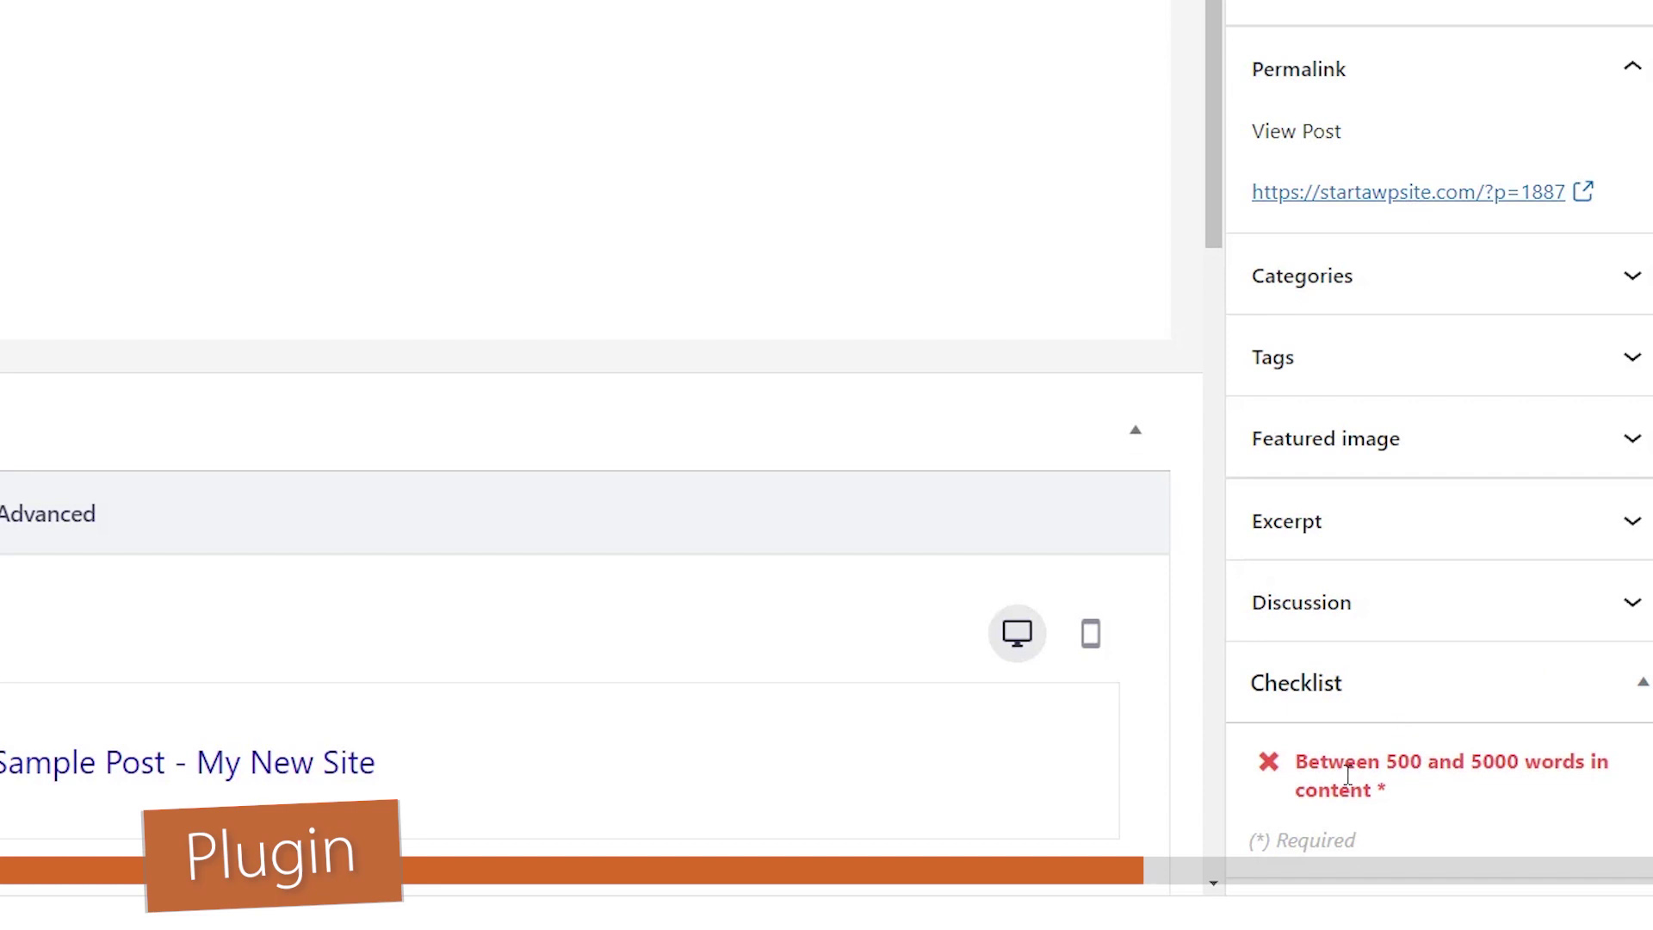
scroll(867, 258, "up", 15)
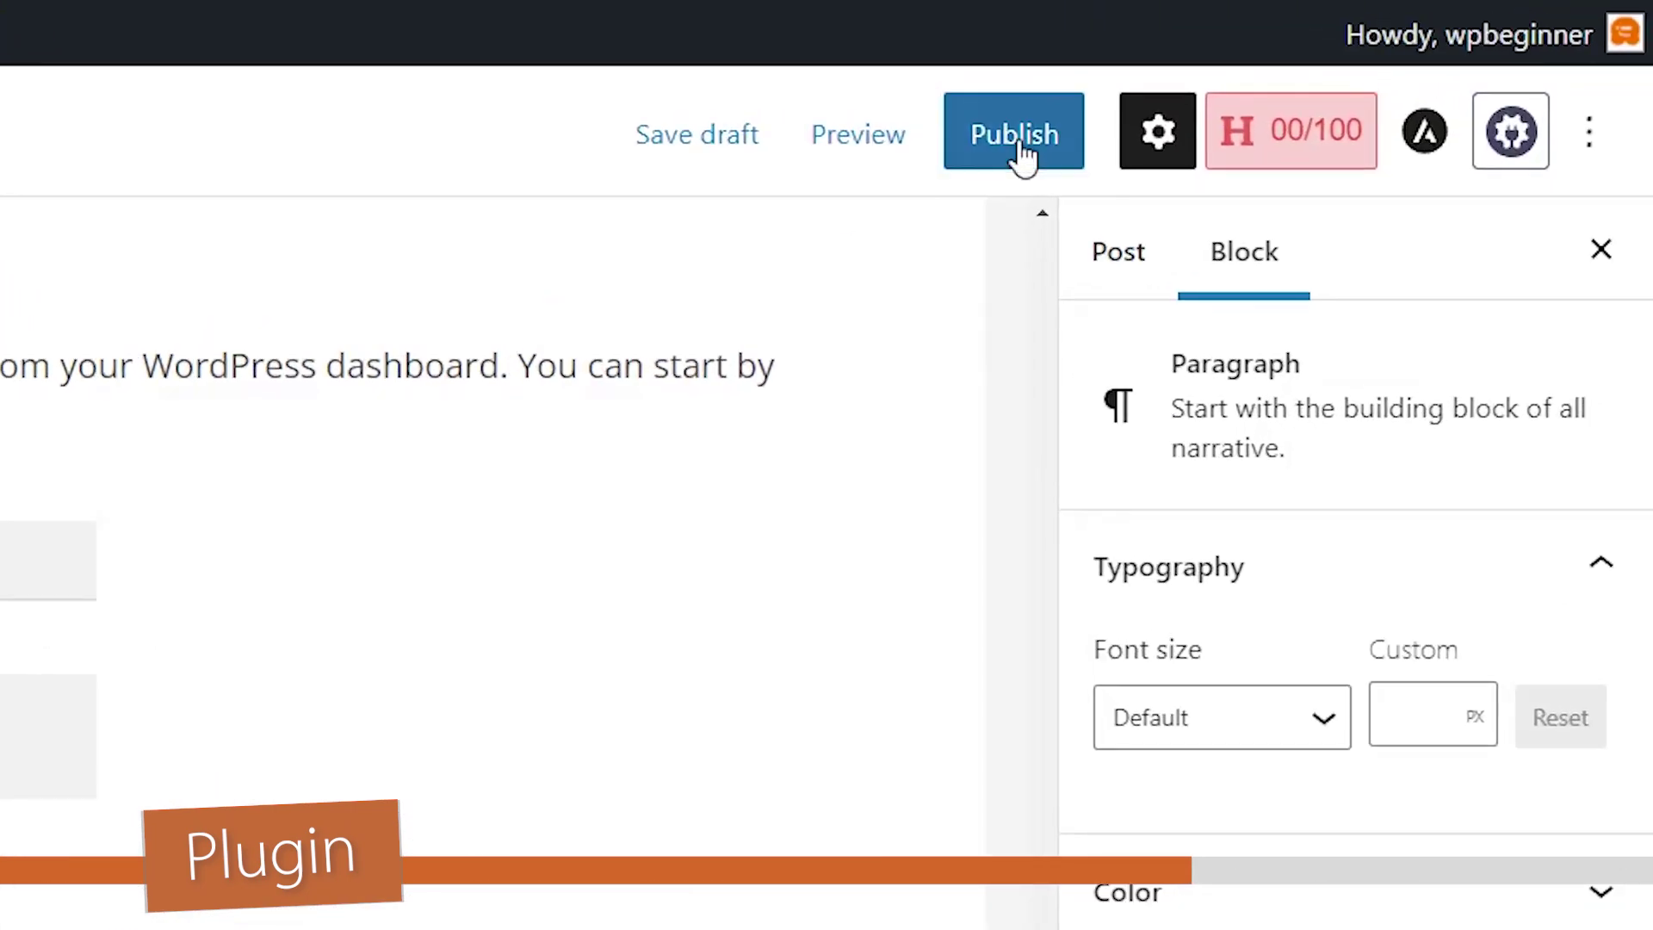
left_click(1227, 73)
left_click(1214, 138)
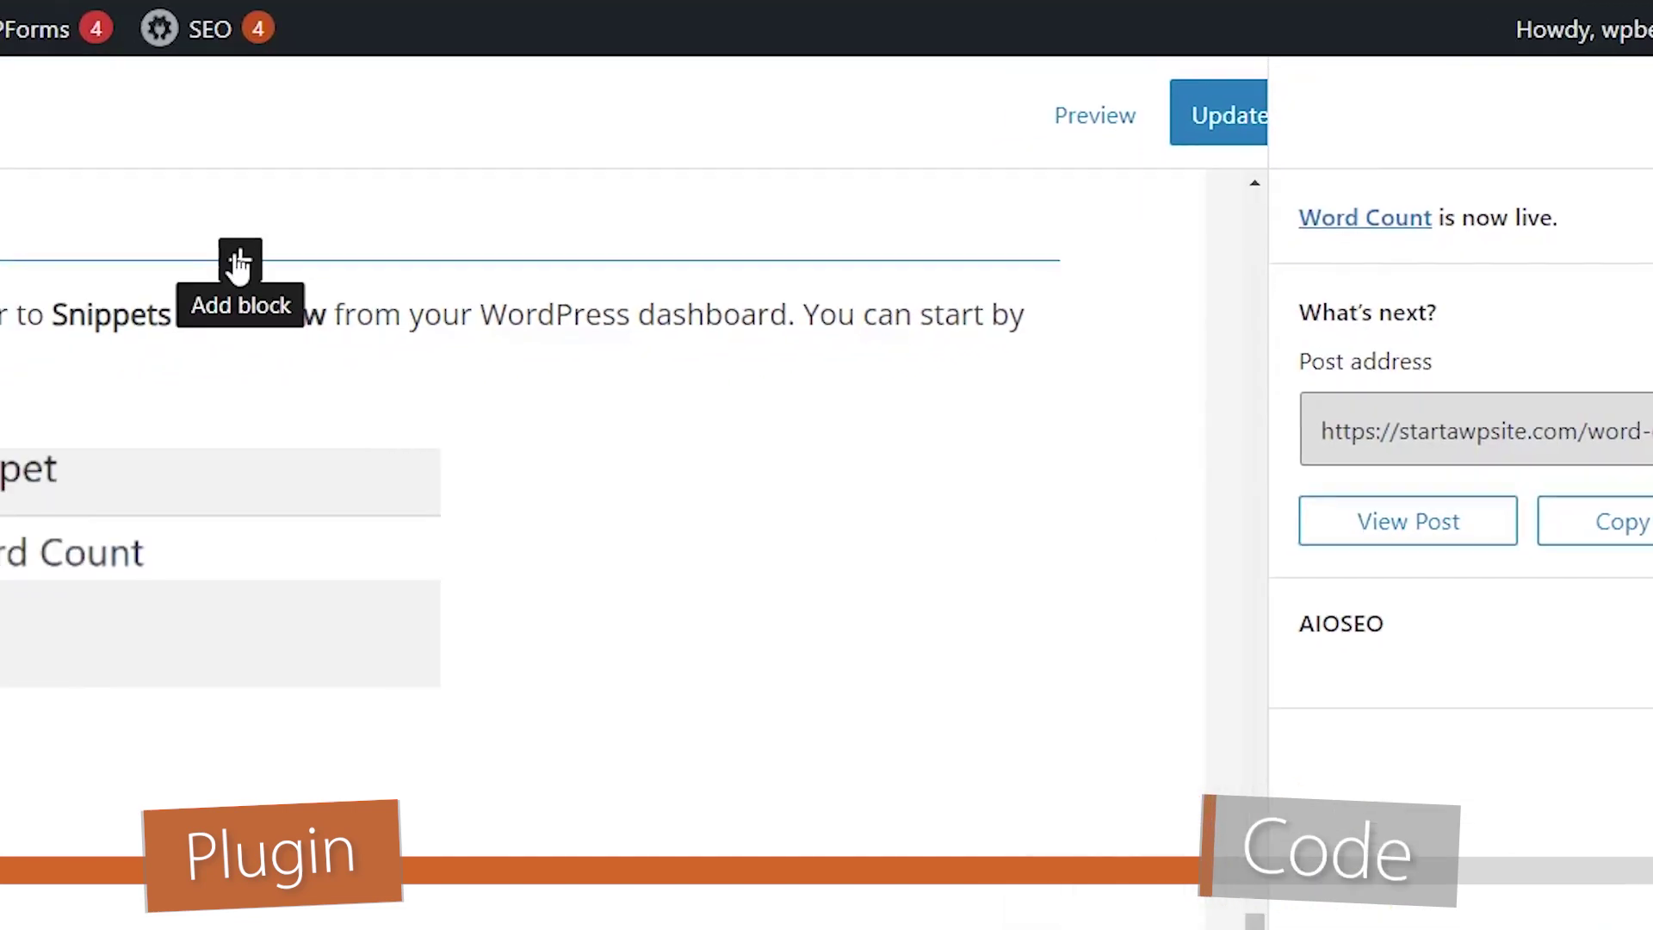
Close the post-publish summary and go to Plugins > Add New.
key("Escape")
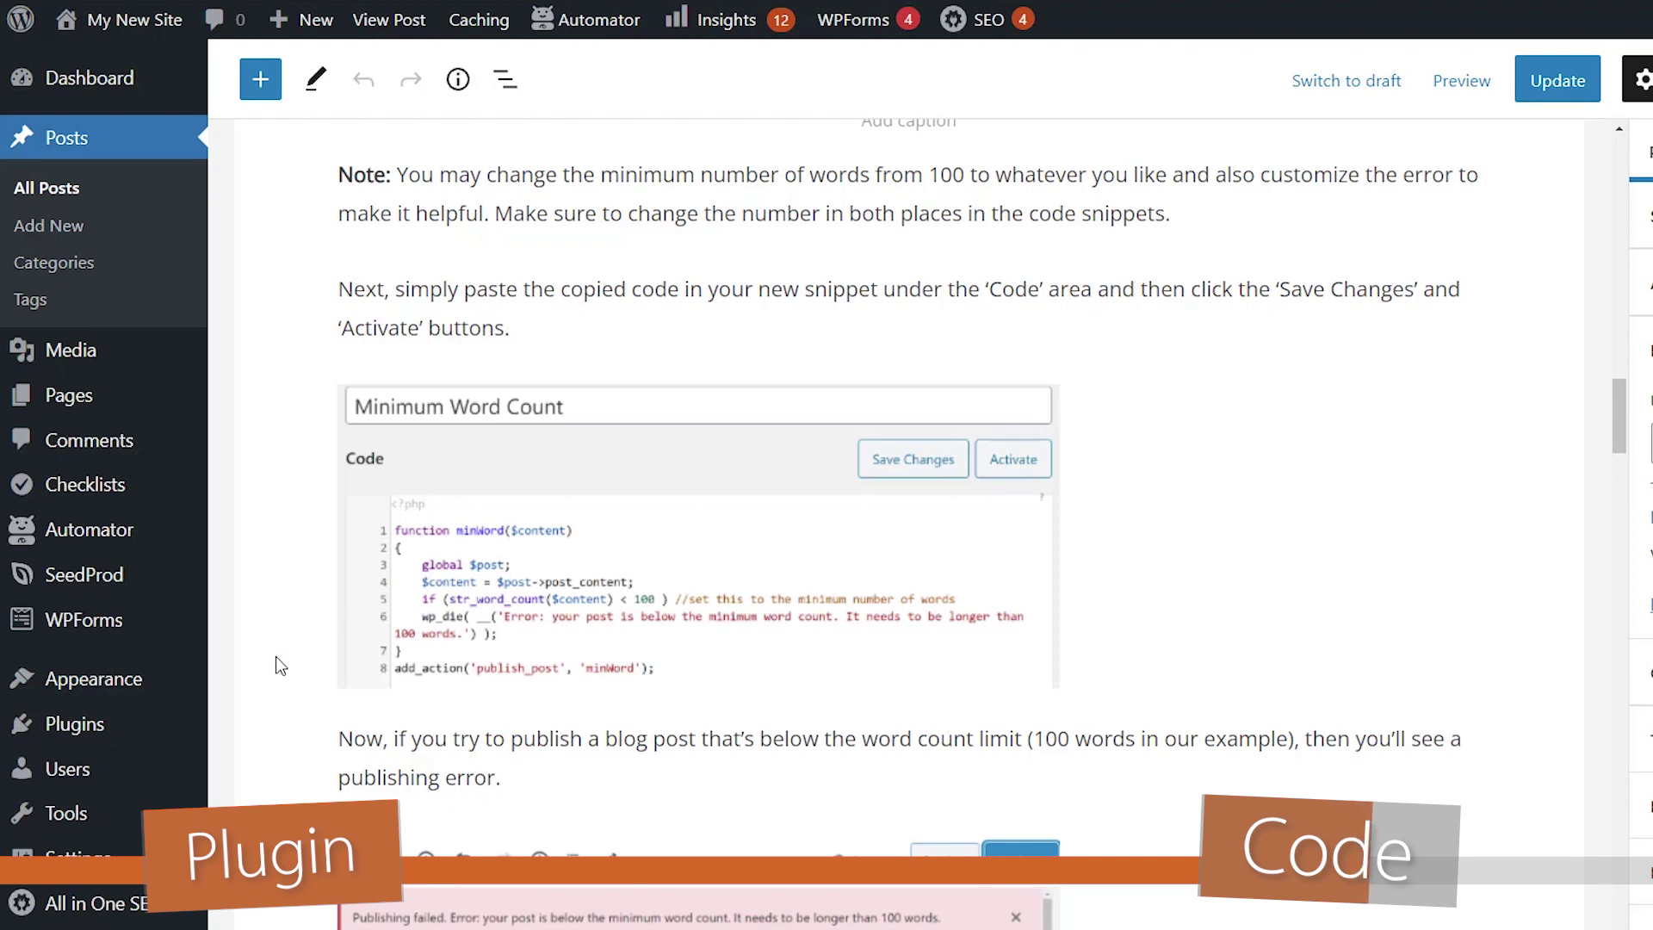
mouse_move(111, 717)
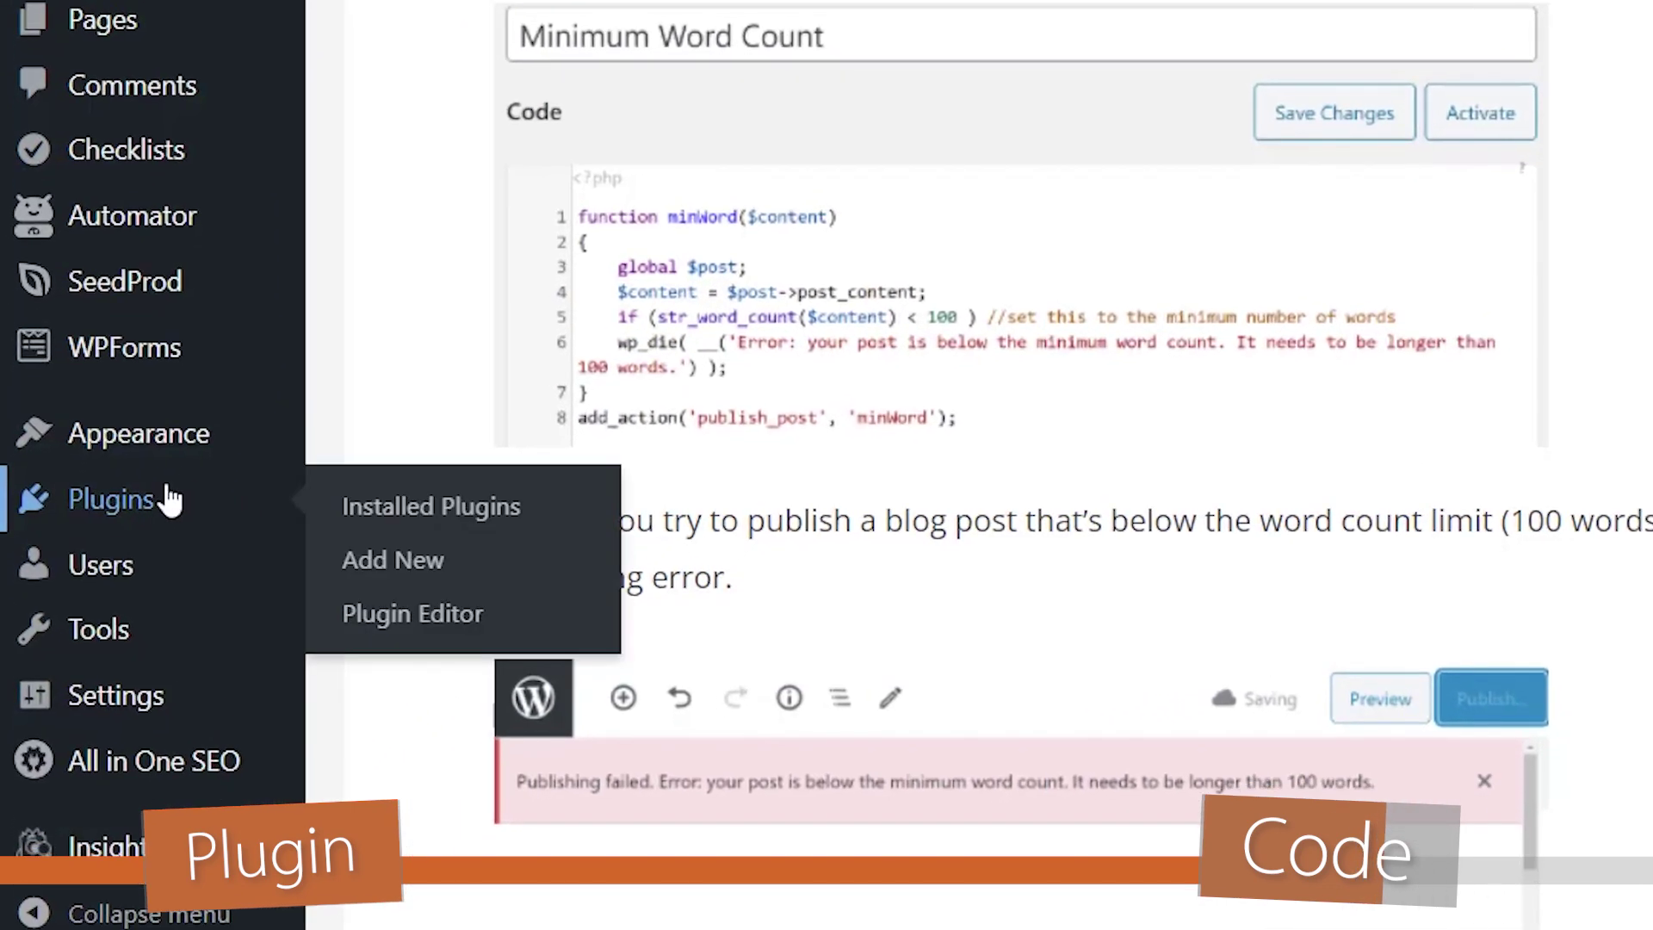
left_click(411, 568)
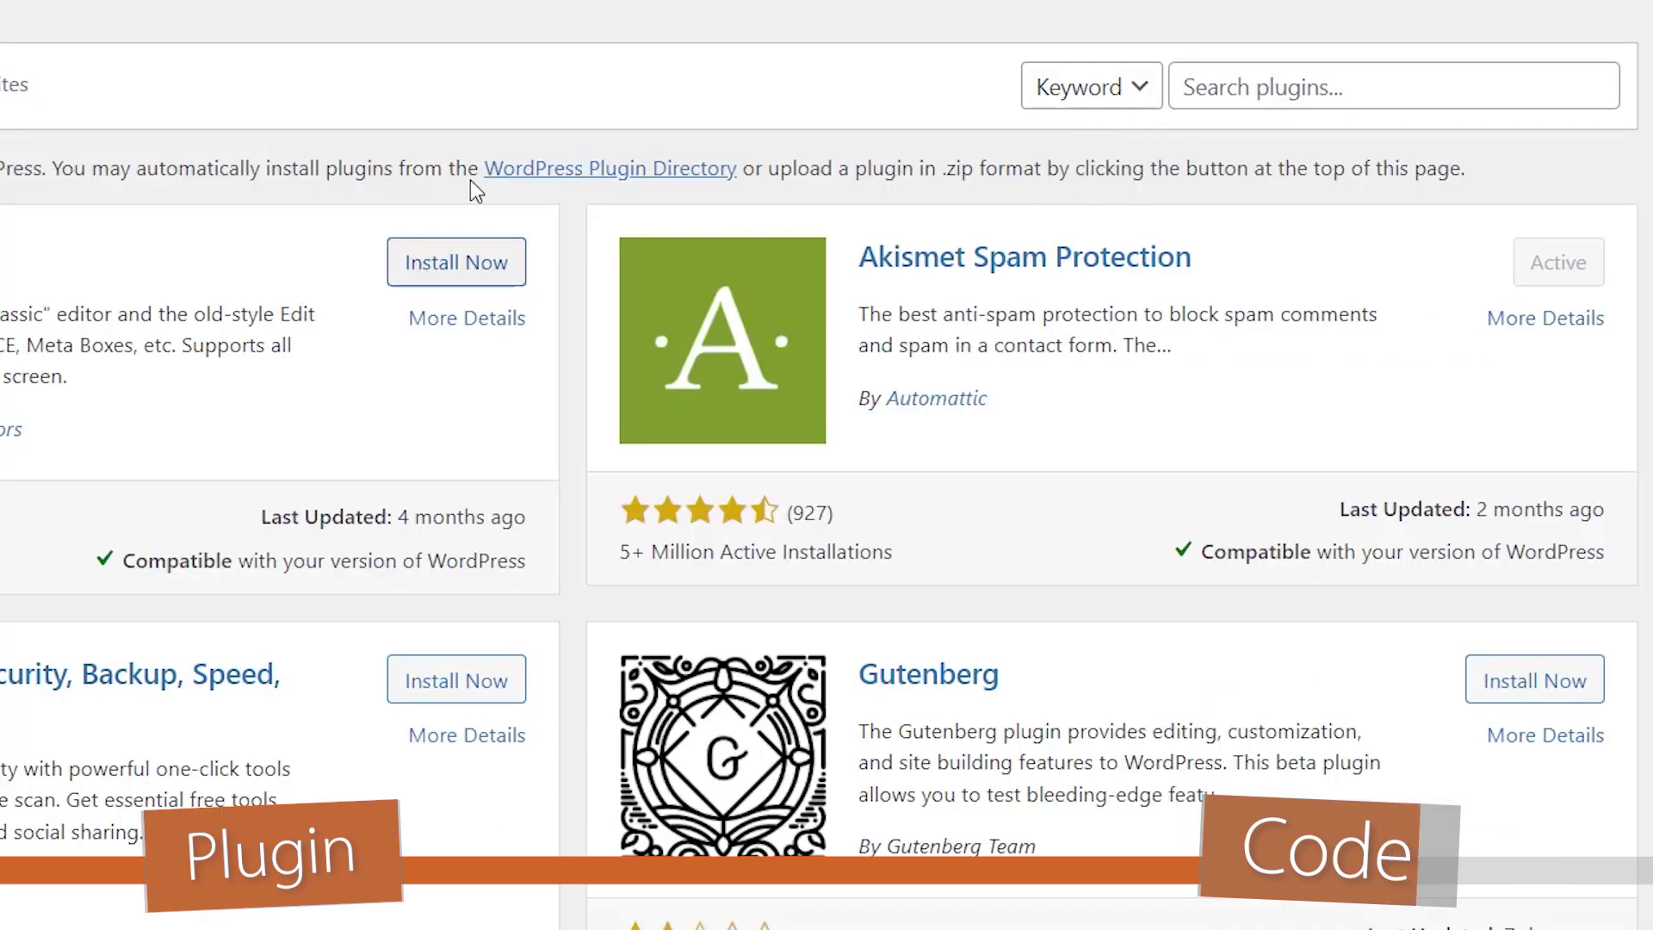
Install Code Snippets and start a new snippet titled 'Minimum Word Count'.
left_click(1206, 87)
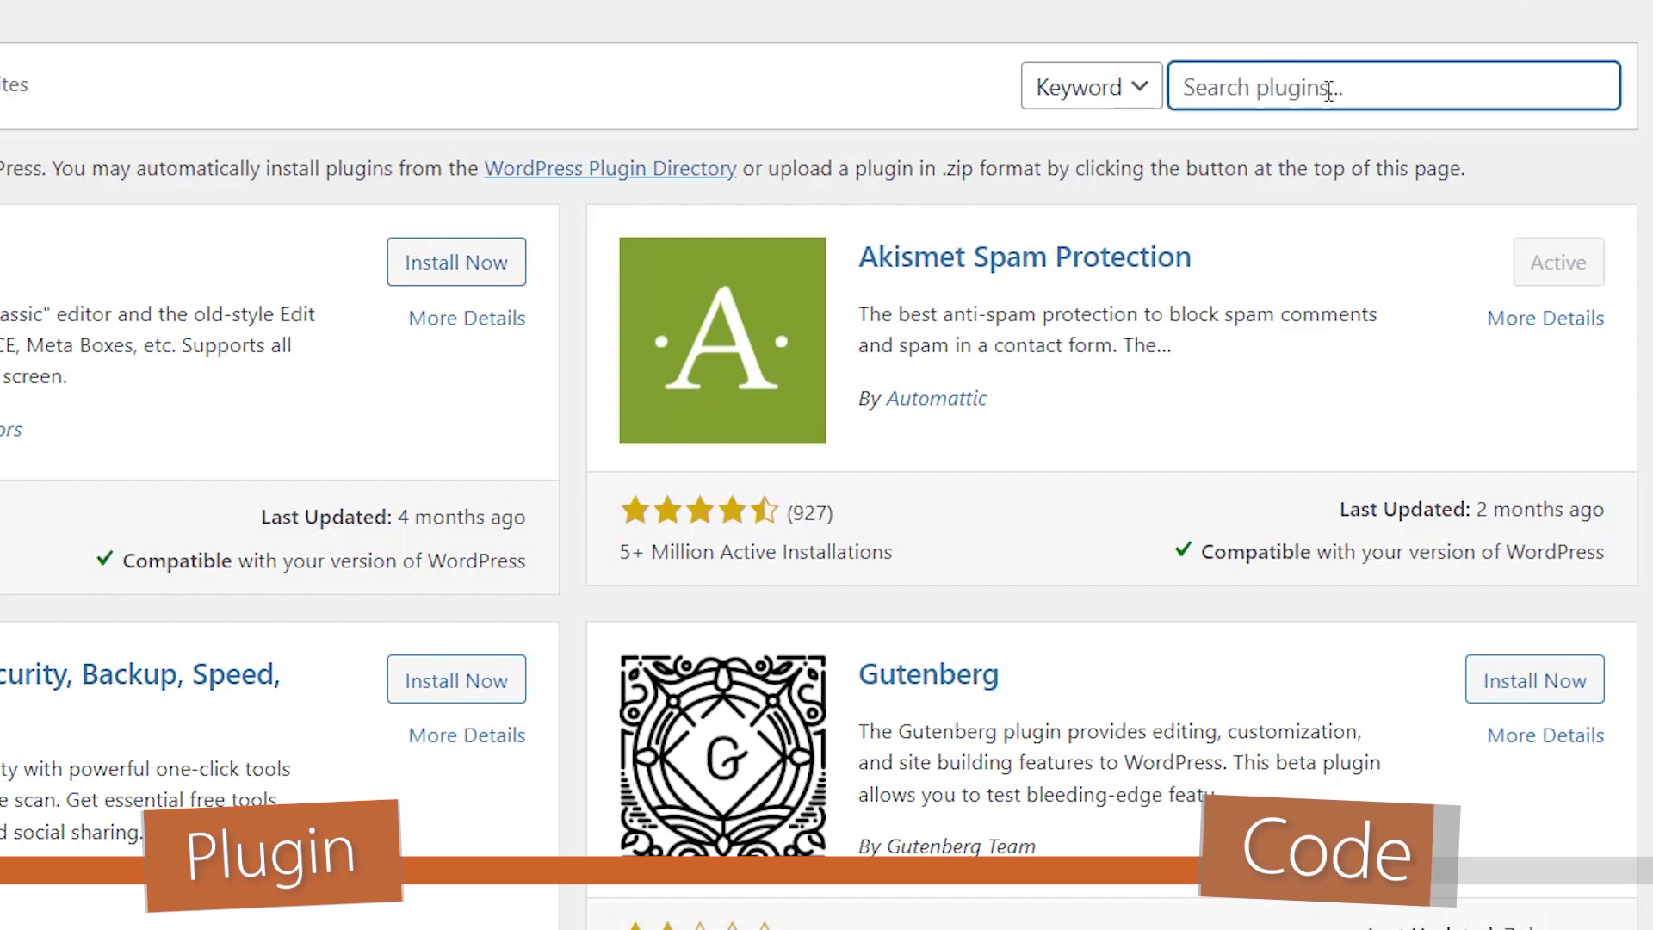
left_click(975, 383)
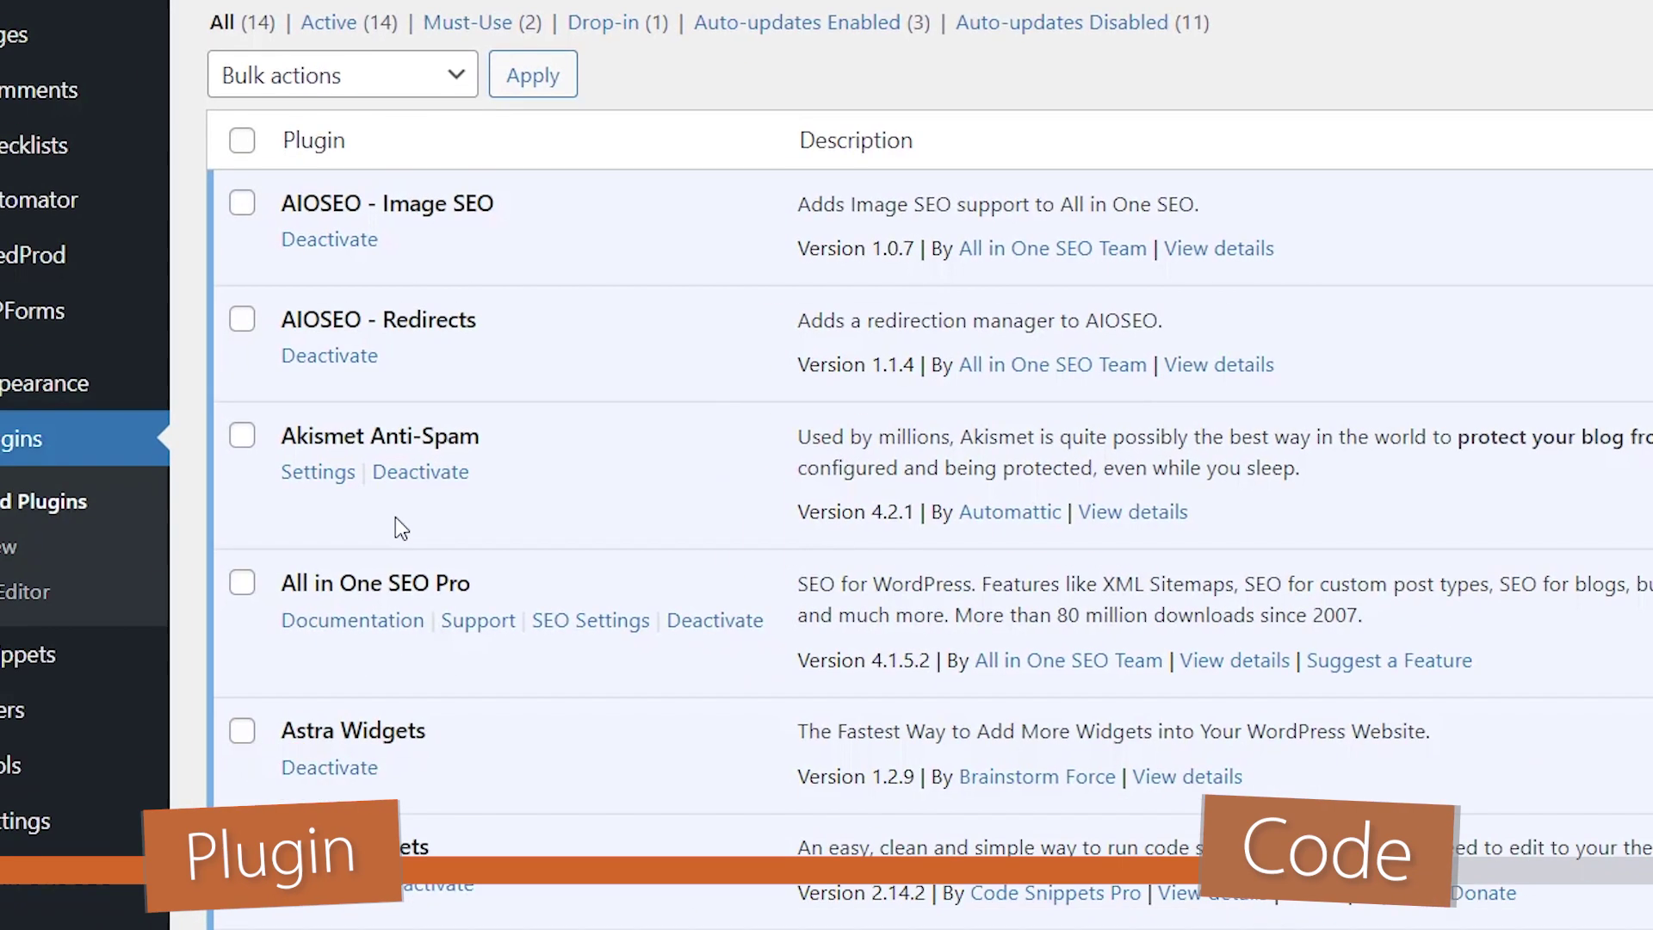
mouse_move(108, 538)
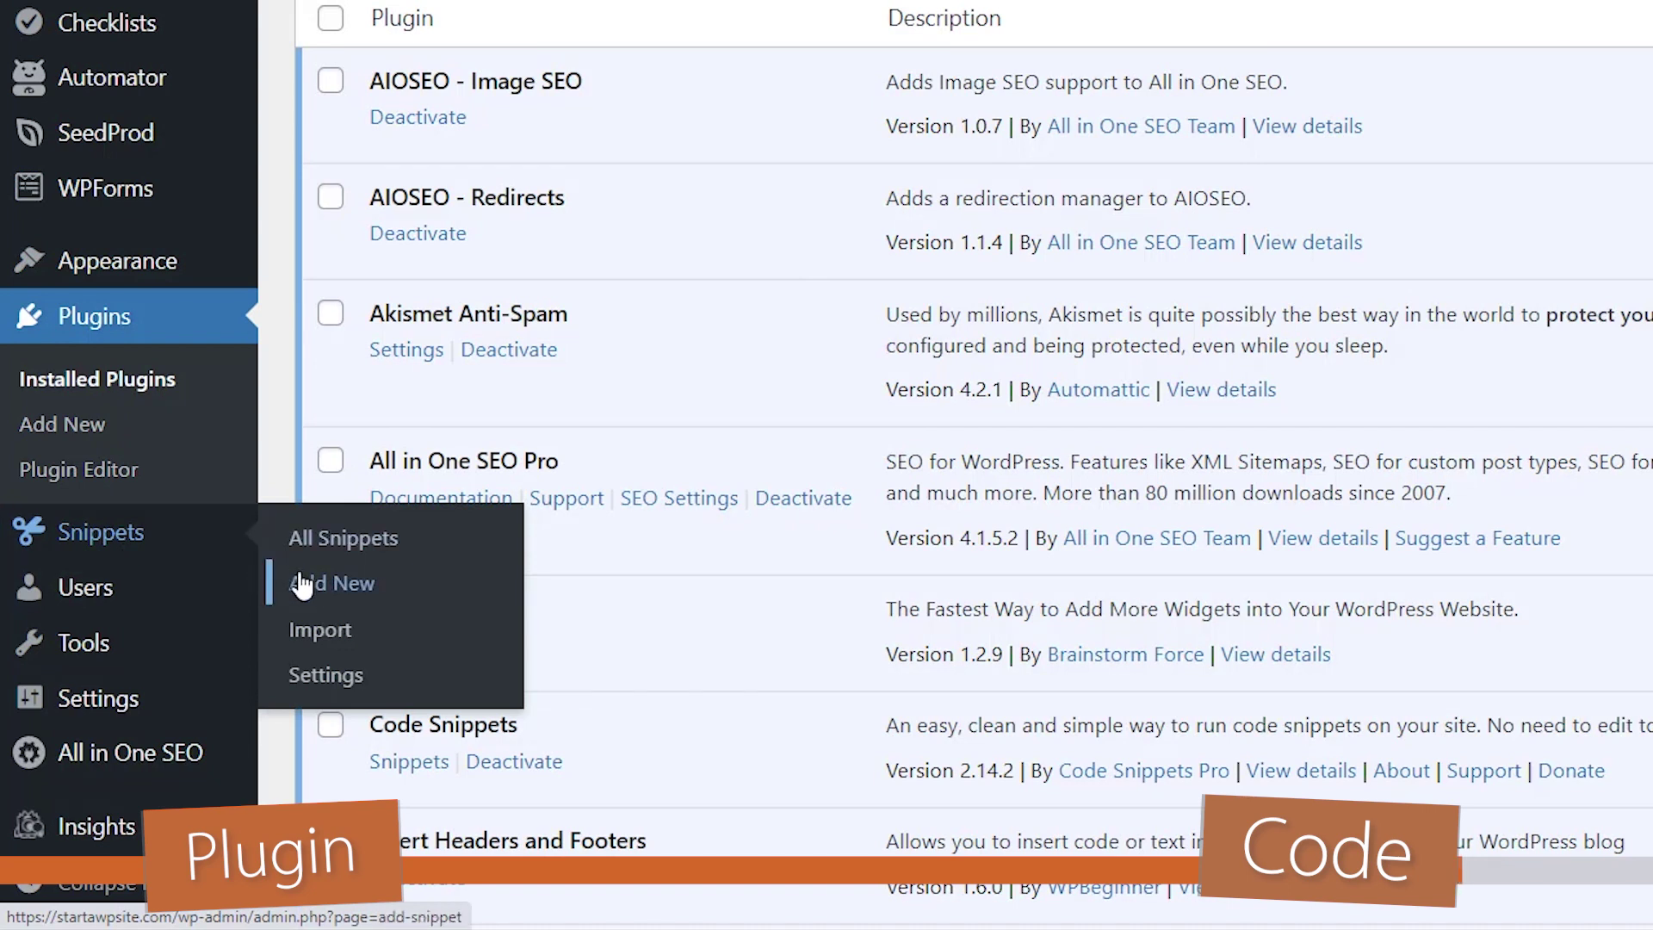
left_click(330, 590)
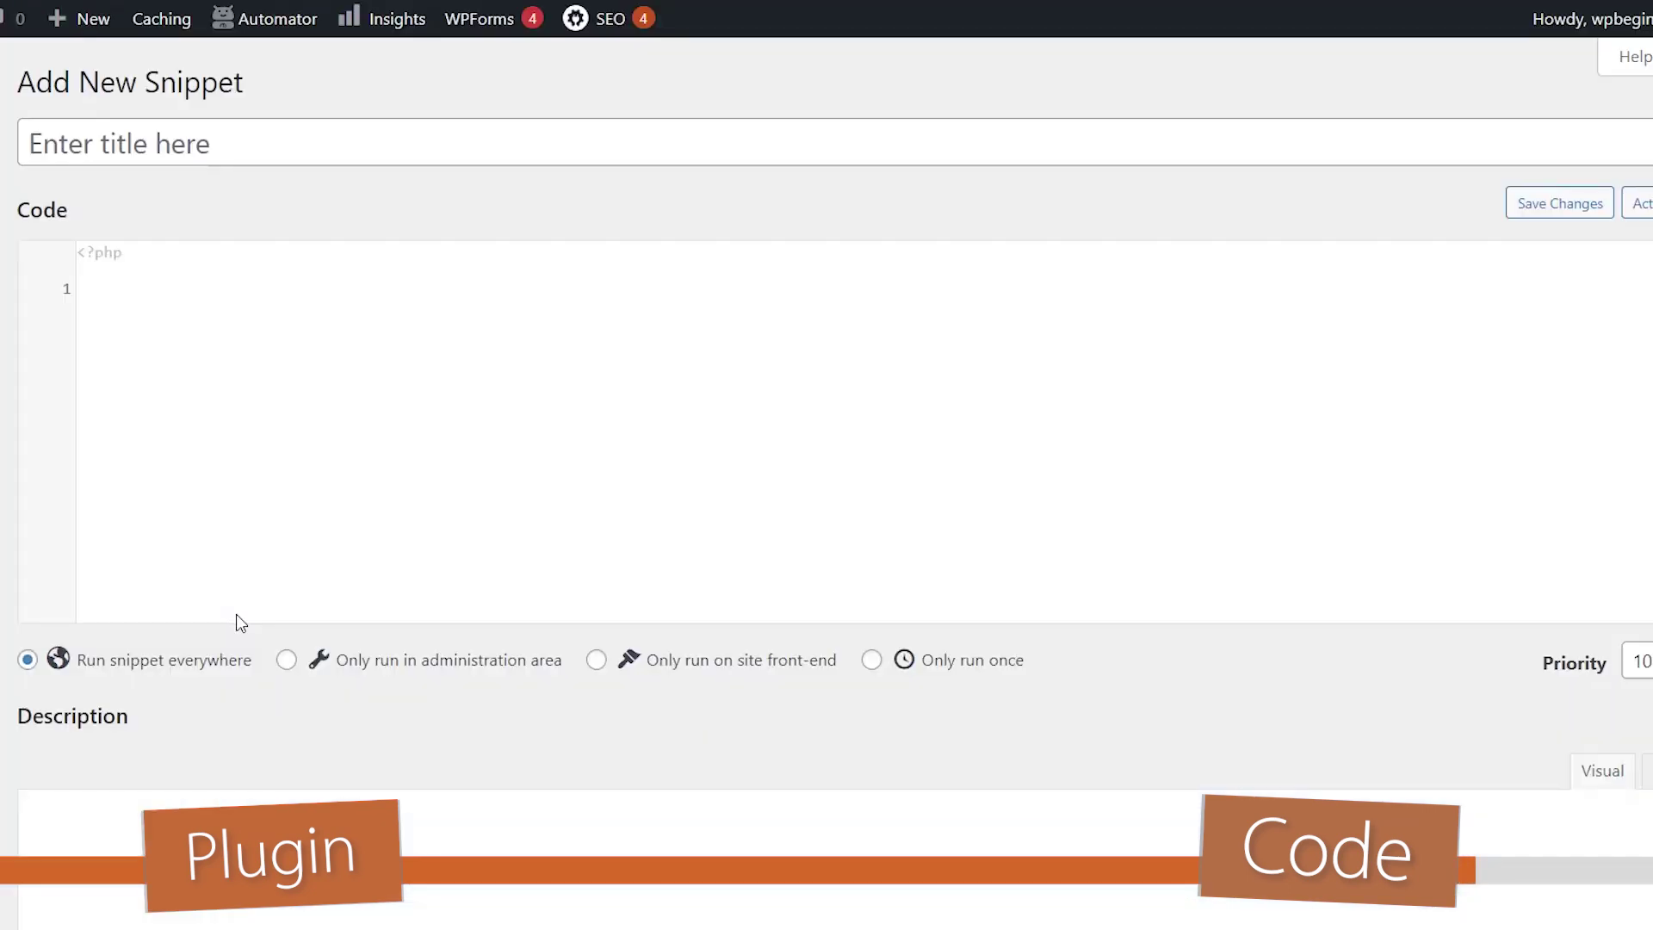
left_click(233, 153)
type("Minimum Word Count")
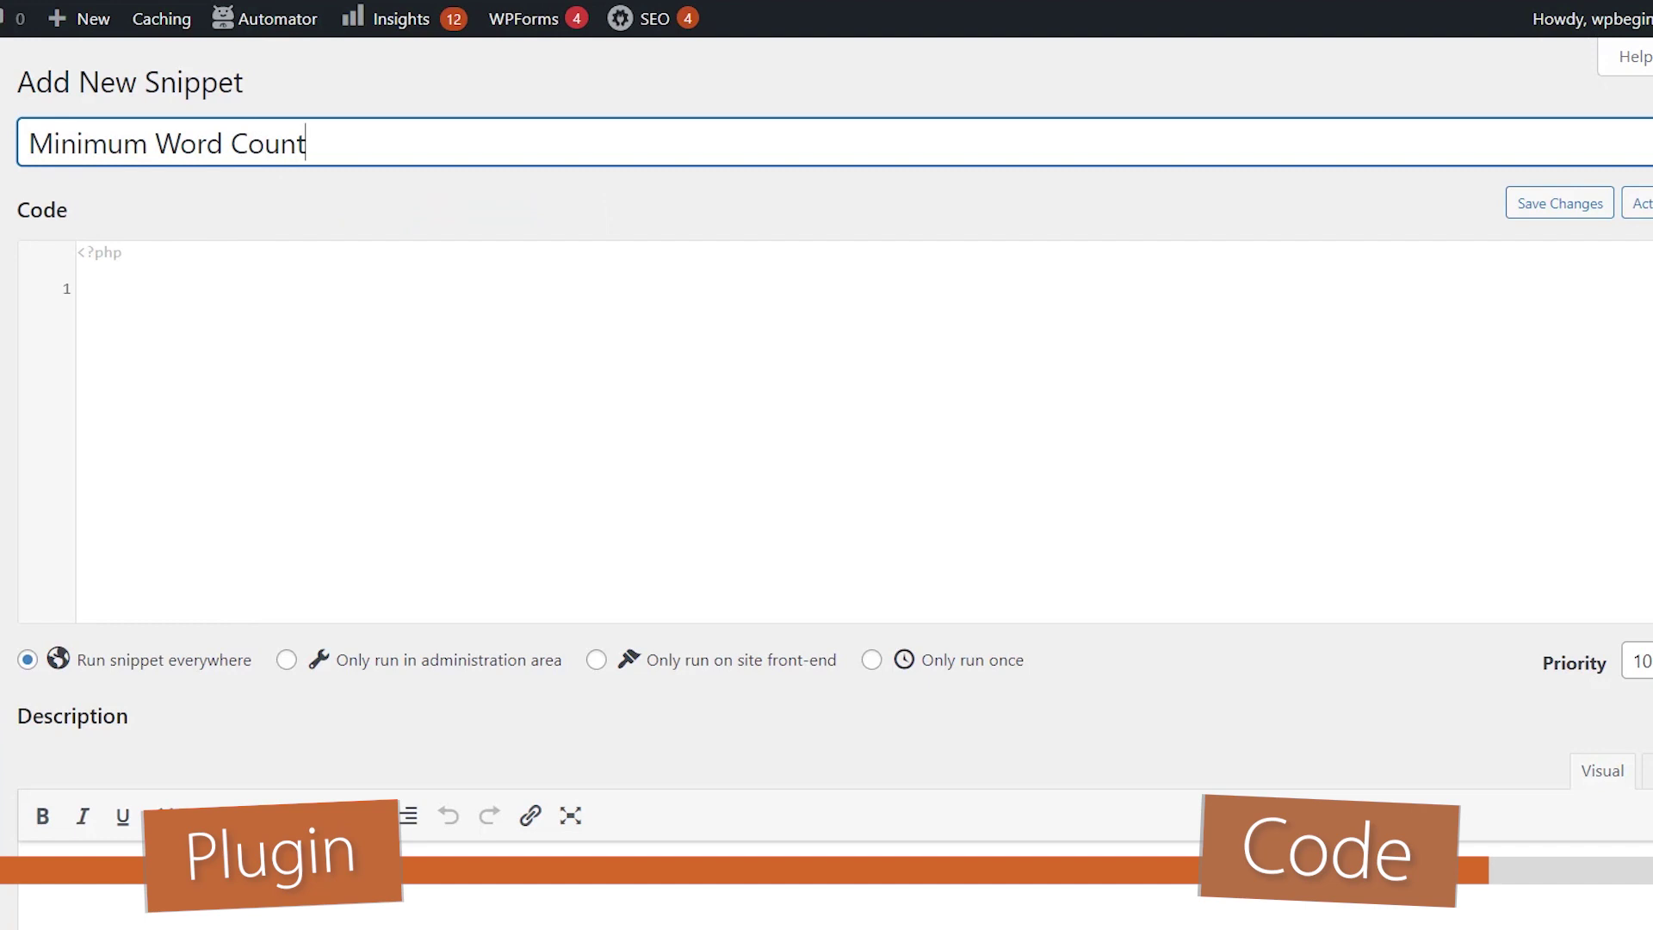
key("Tab")
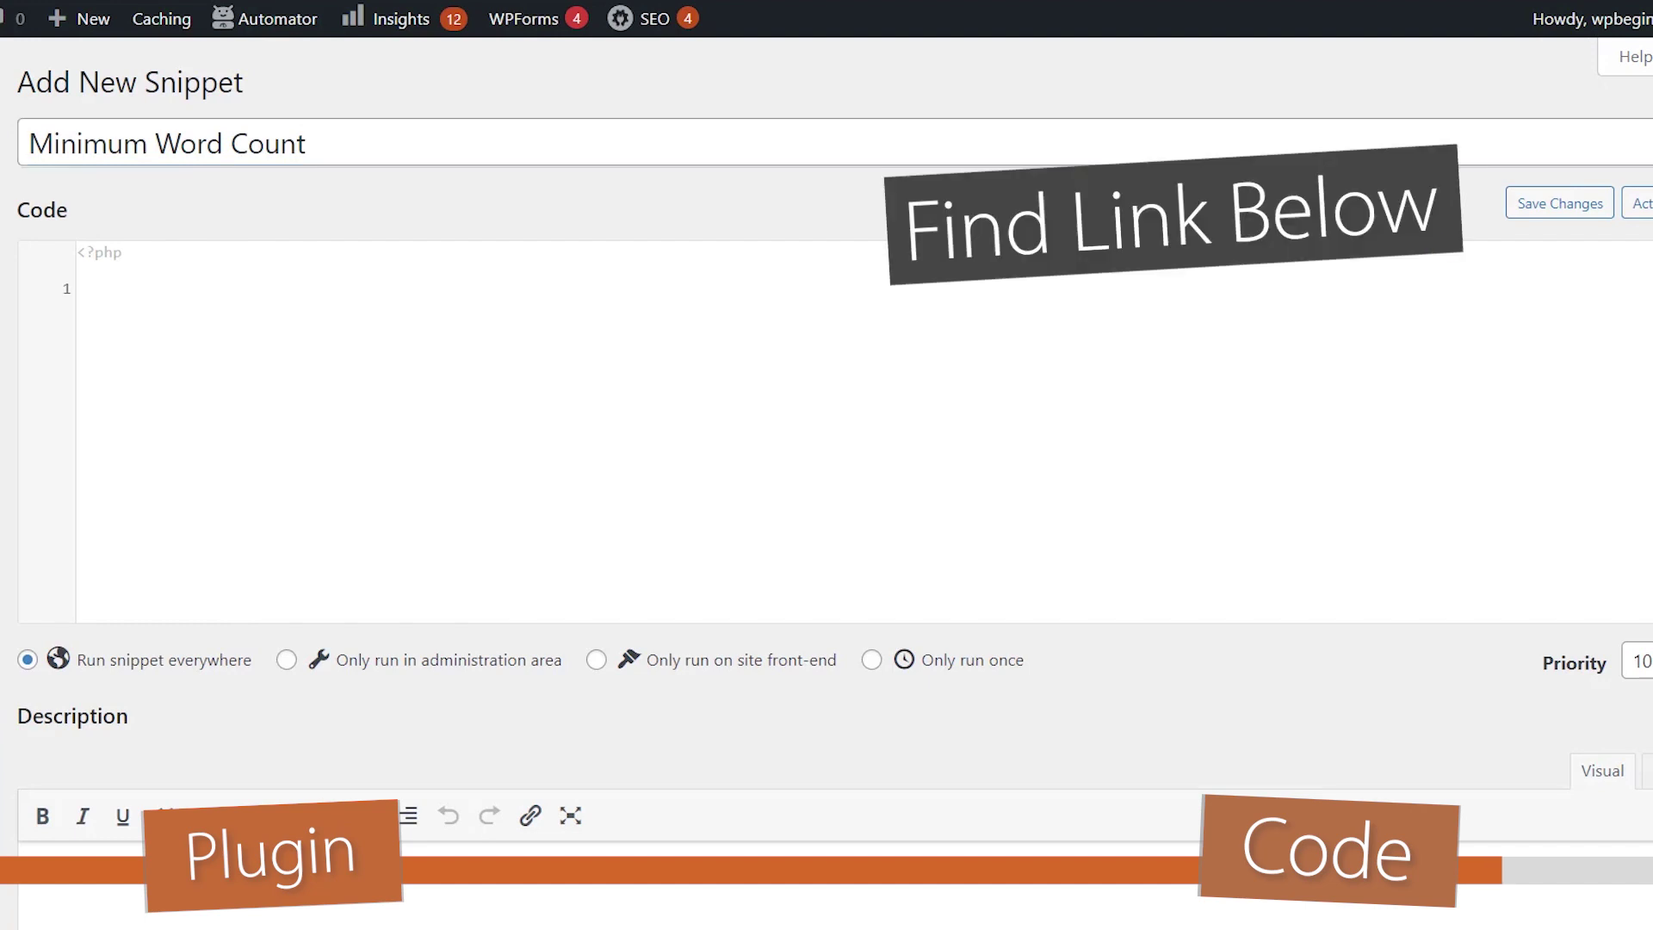
Paste the PHP code, add the description 'requires minimum word count', then save and activate.
left_click(345, 426)
type("function minWord($content) {     global $post;     $content = $post->post_content;     if (str_word_count($content) < 100 ) //set this to the minimum number of words     wp_die( __('Error: your post is below the minimum word count. It needs to be longer than 100 words.') ); } add_action('publish_post', 'minWord');")
scroll(396, 539, "down", 3)
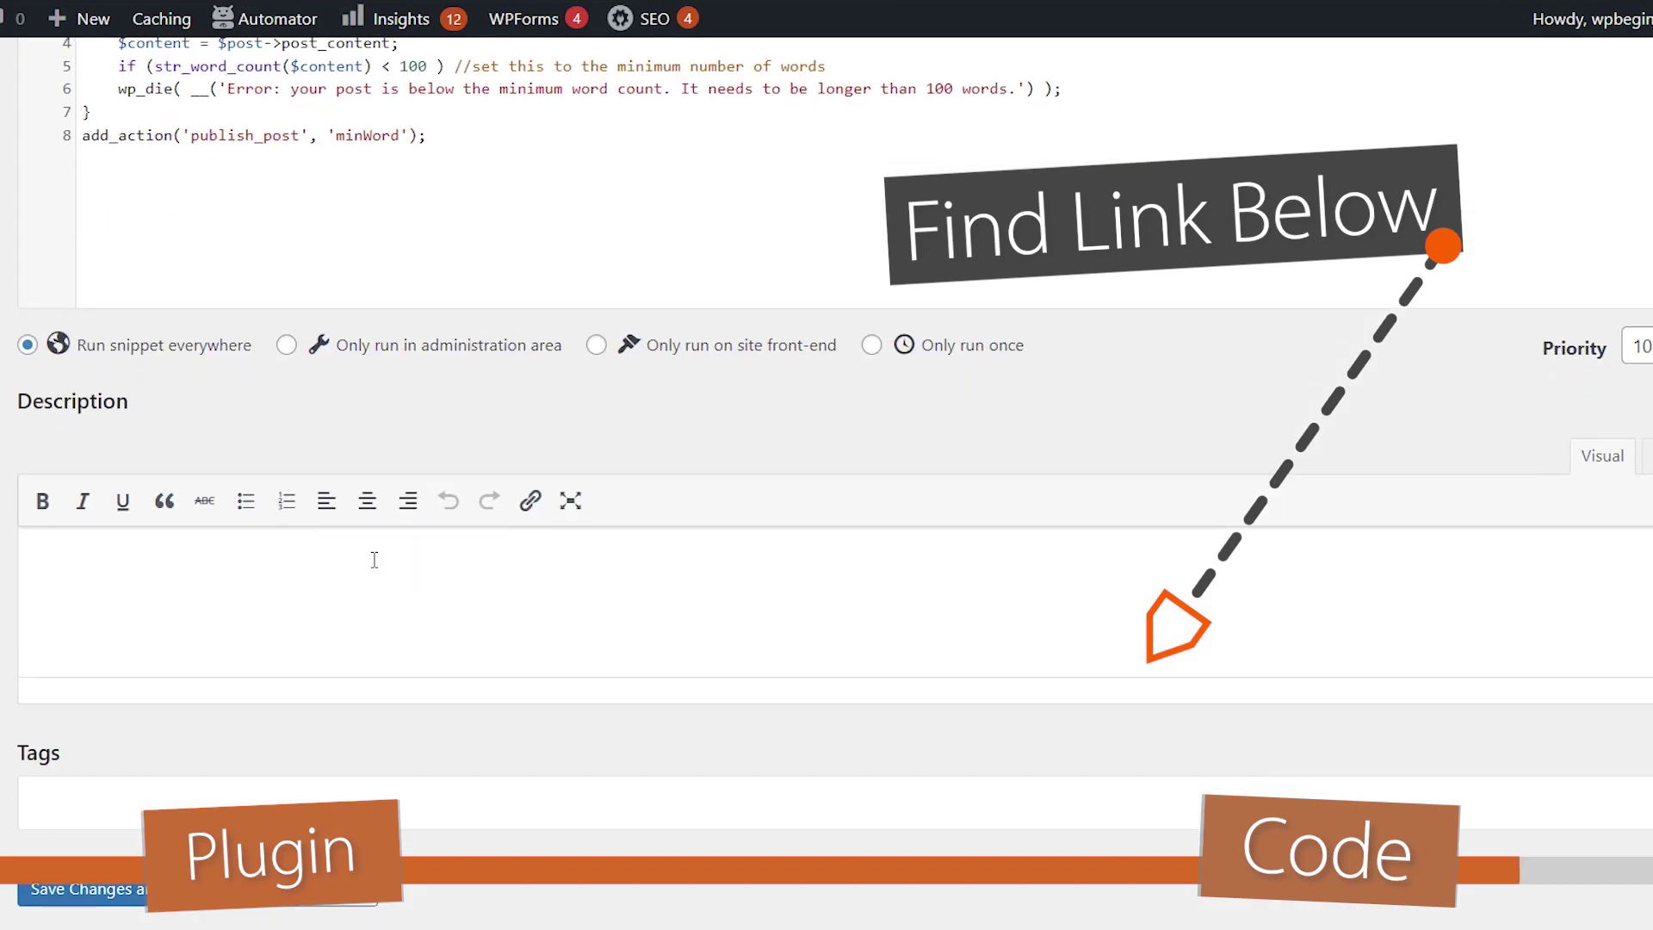
left_click(374, 551)
type("requires m")
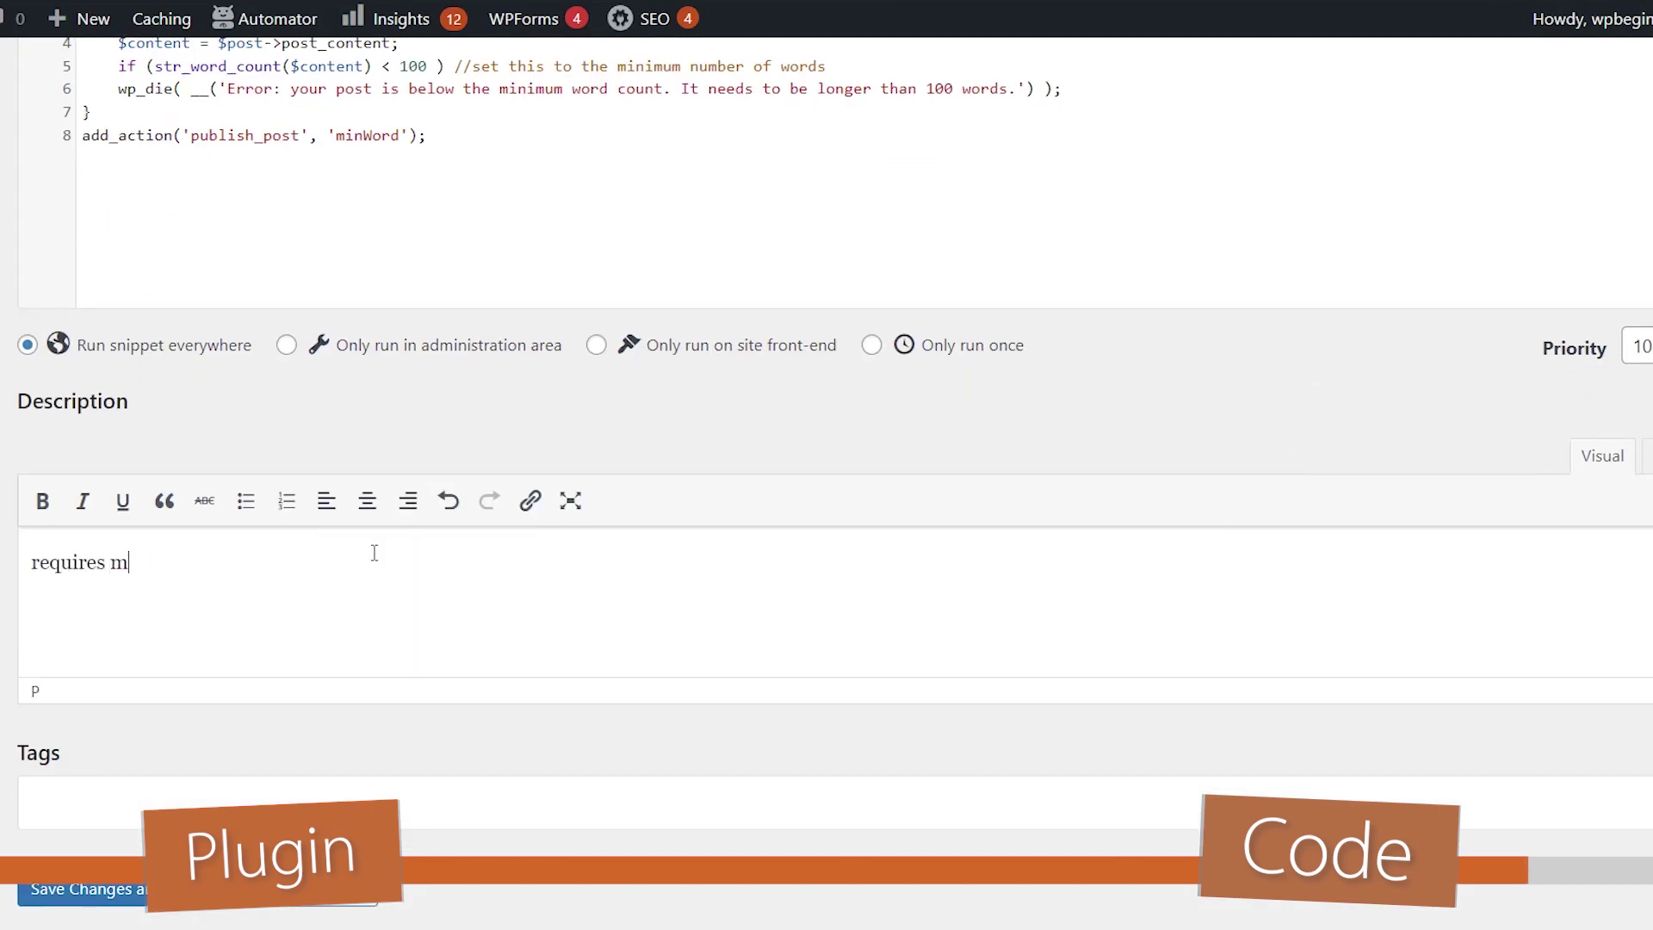
type("inimum word count")
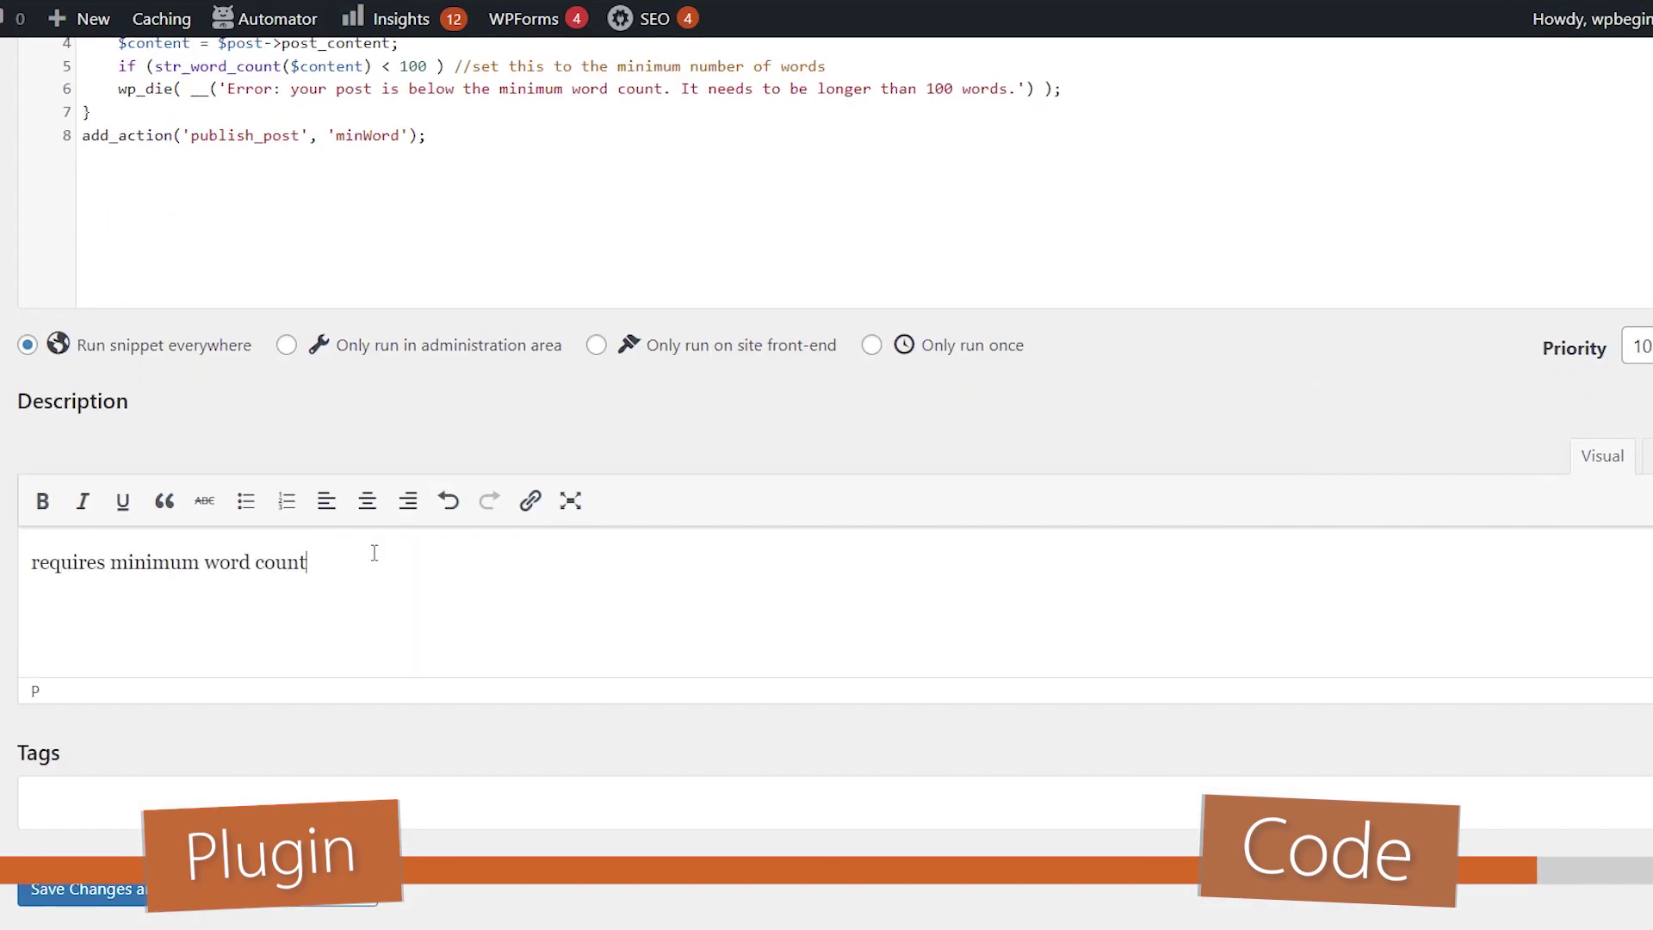
scroll(375, 552, "up", 3)
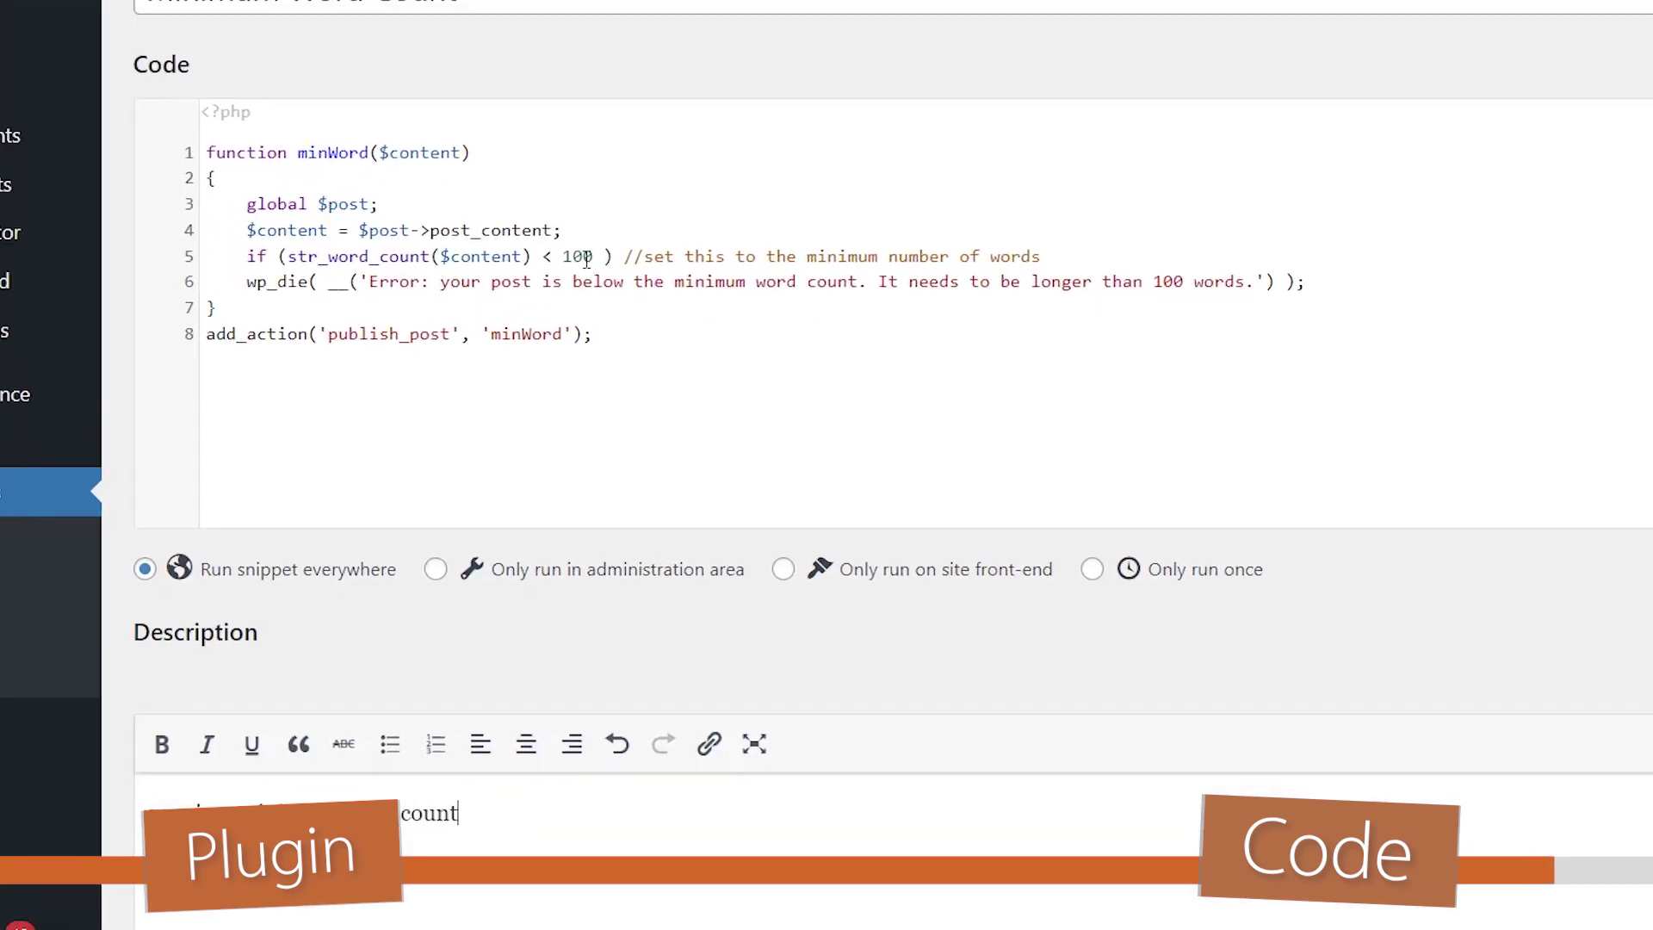
scroll(829, 164, "down", 4)
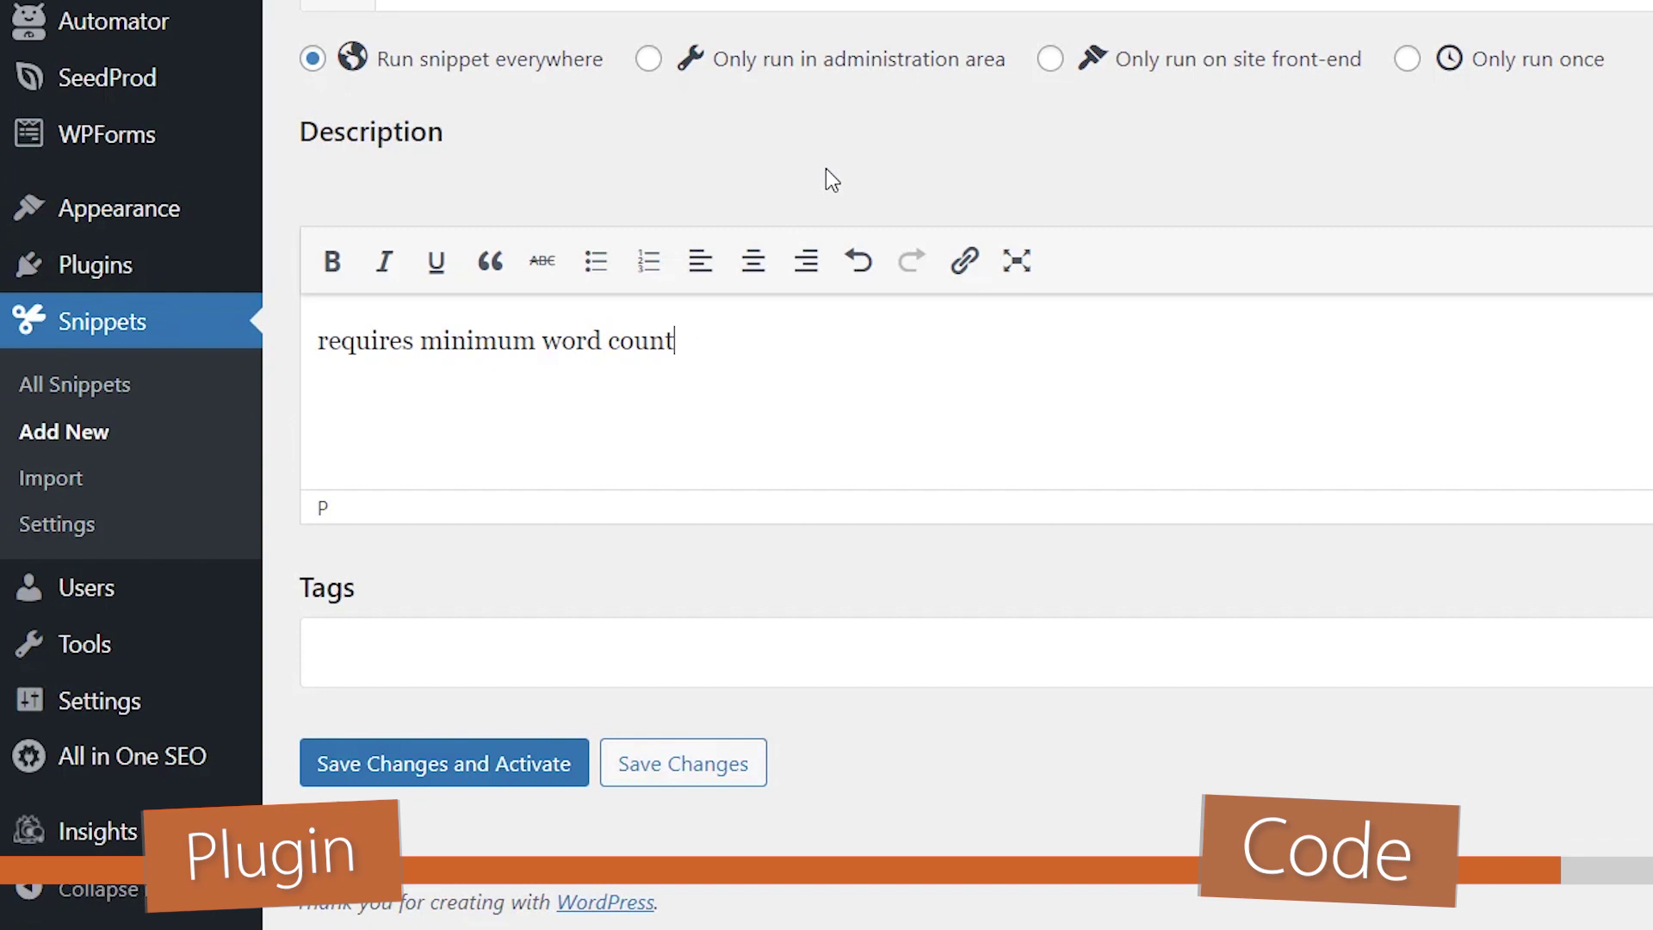
left_click(404, 775)
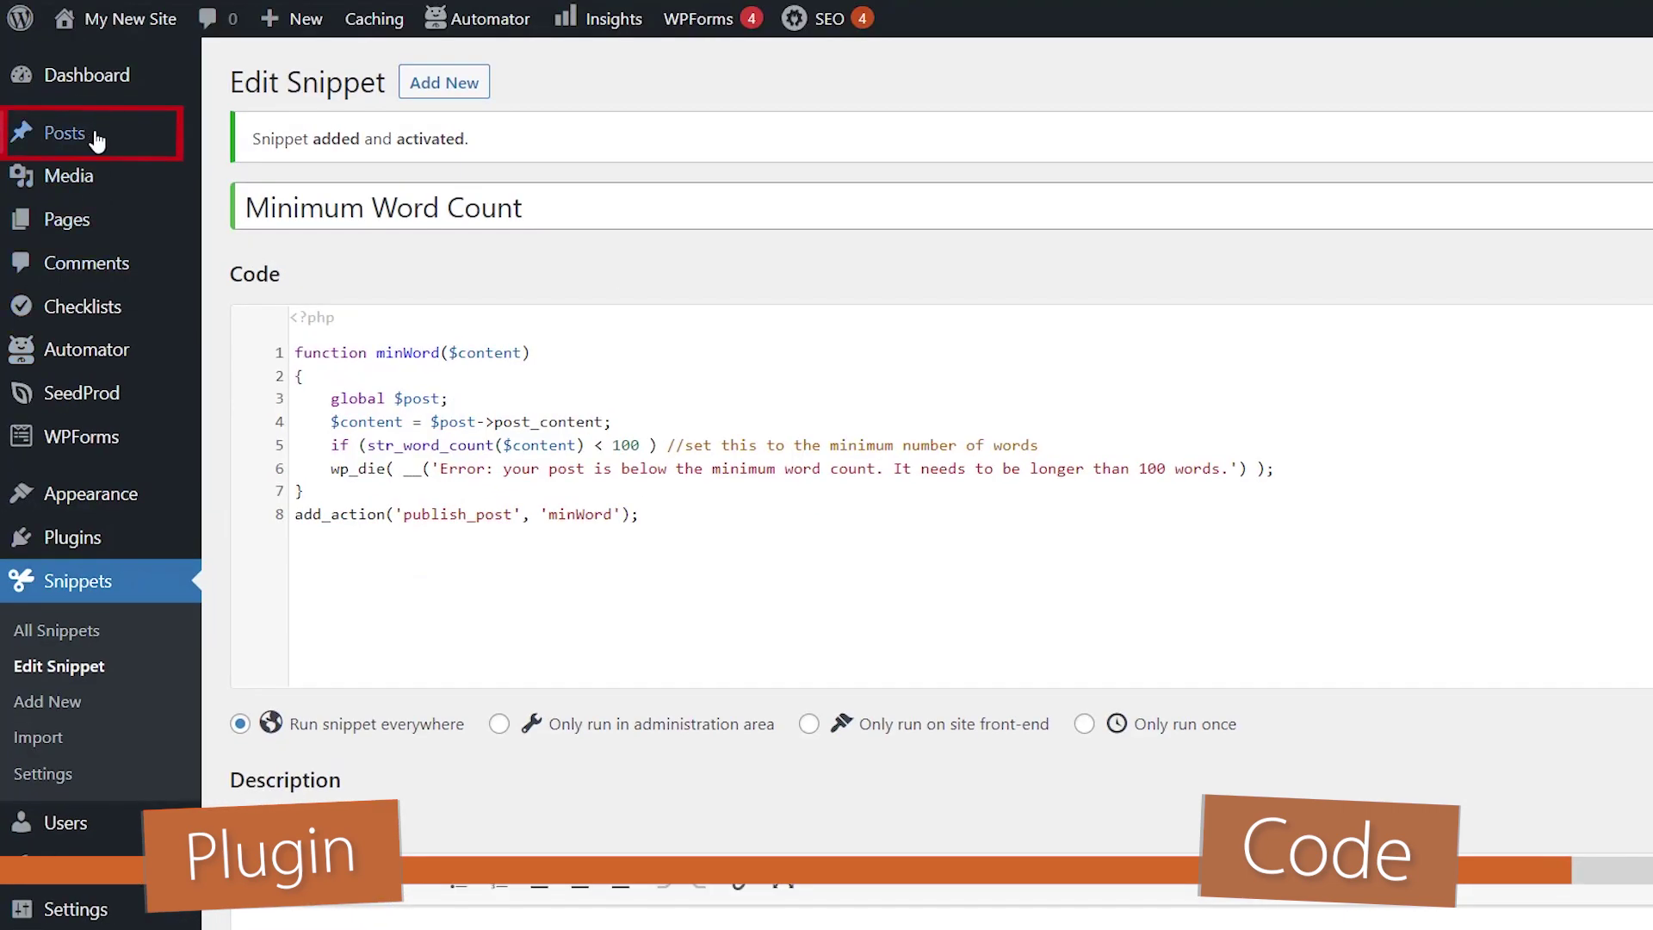
Create a post 'Minimum Word Count' with body 'very short post to show' and publish it.
mouse_move(93, 138)
left_click(240, 176)
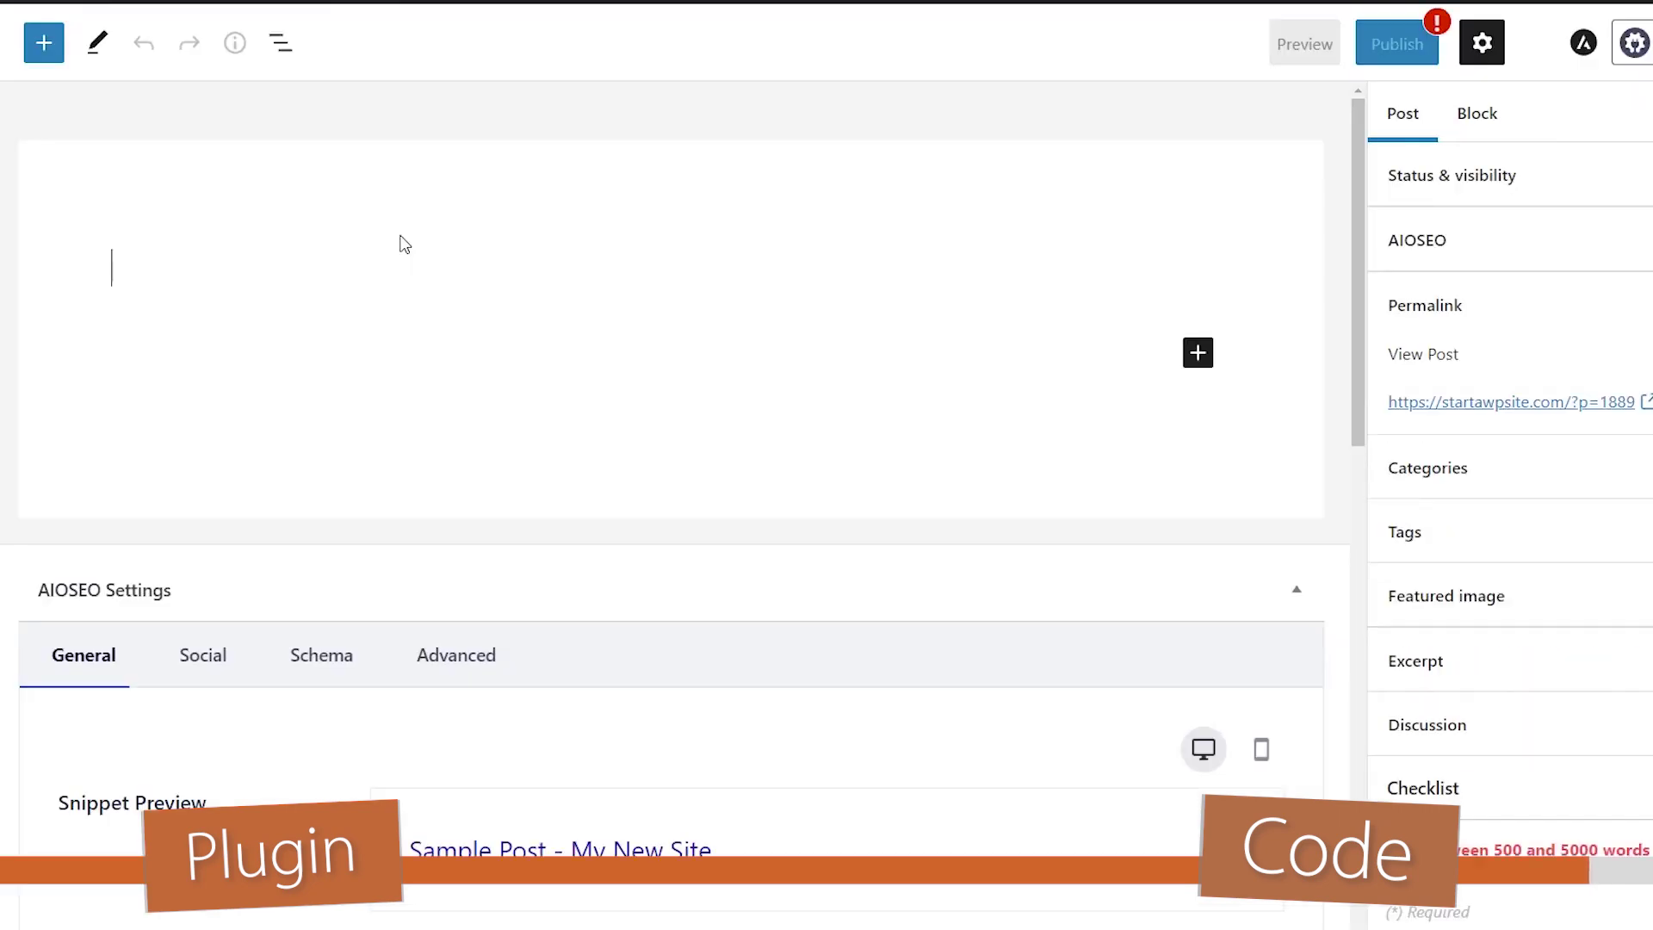
type("Minimum Word Count")
left_click(303, 338)
type("very short post to show")
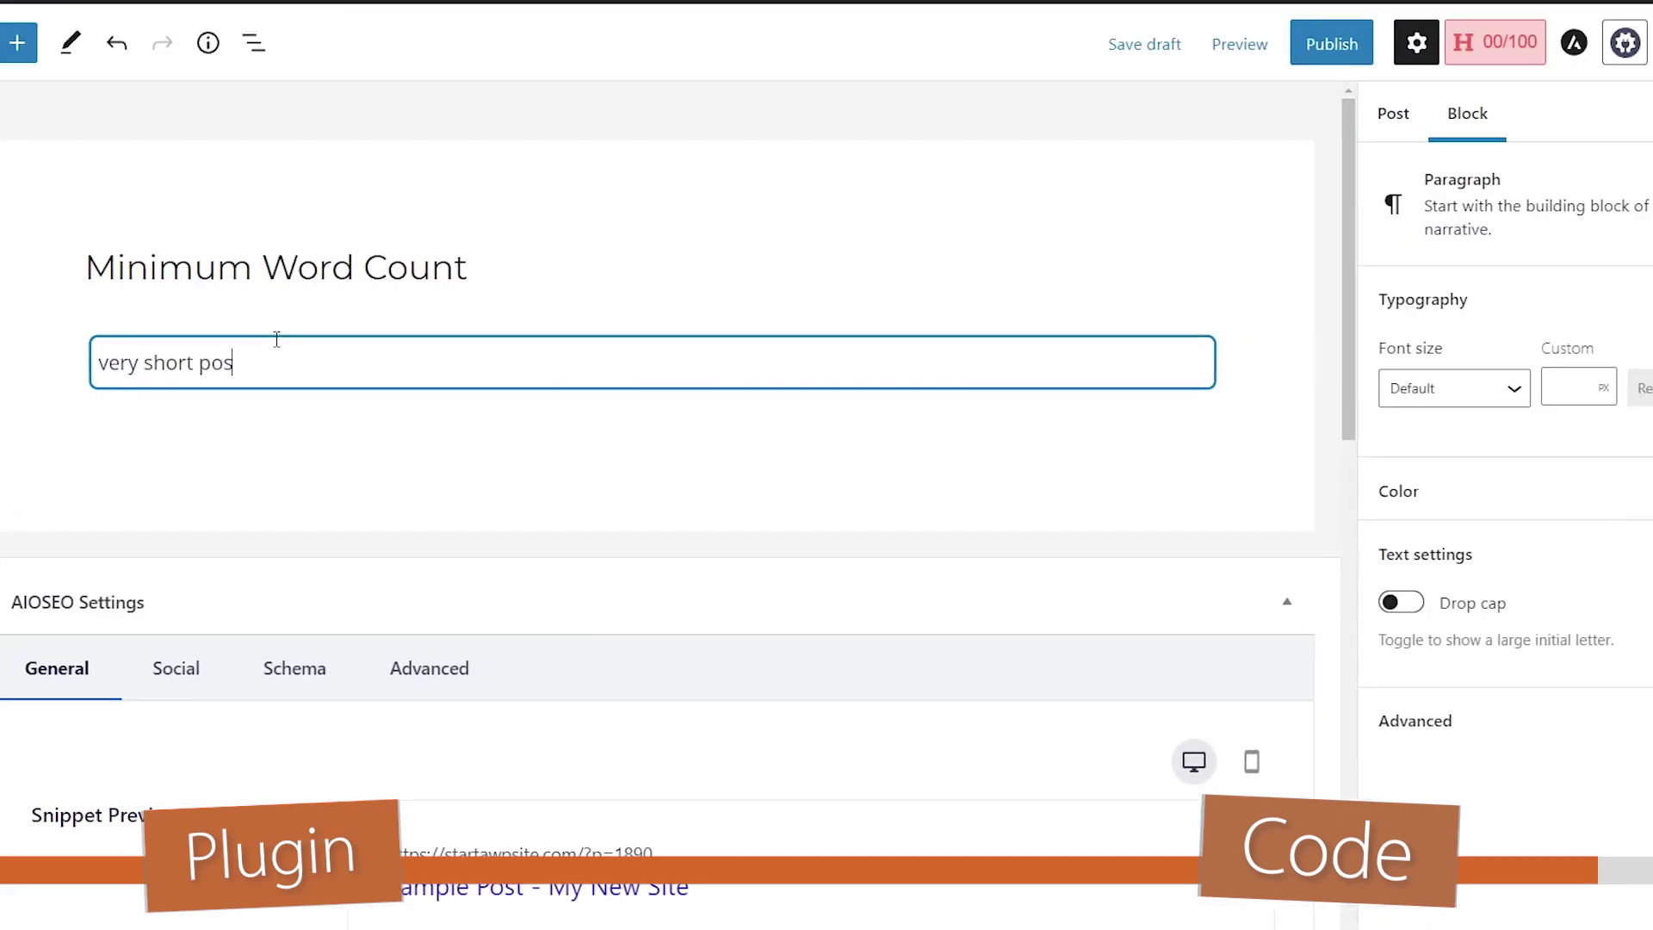
left_click(1359, 44)
left_click(1410, 54)
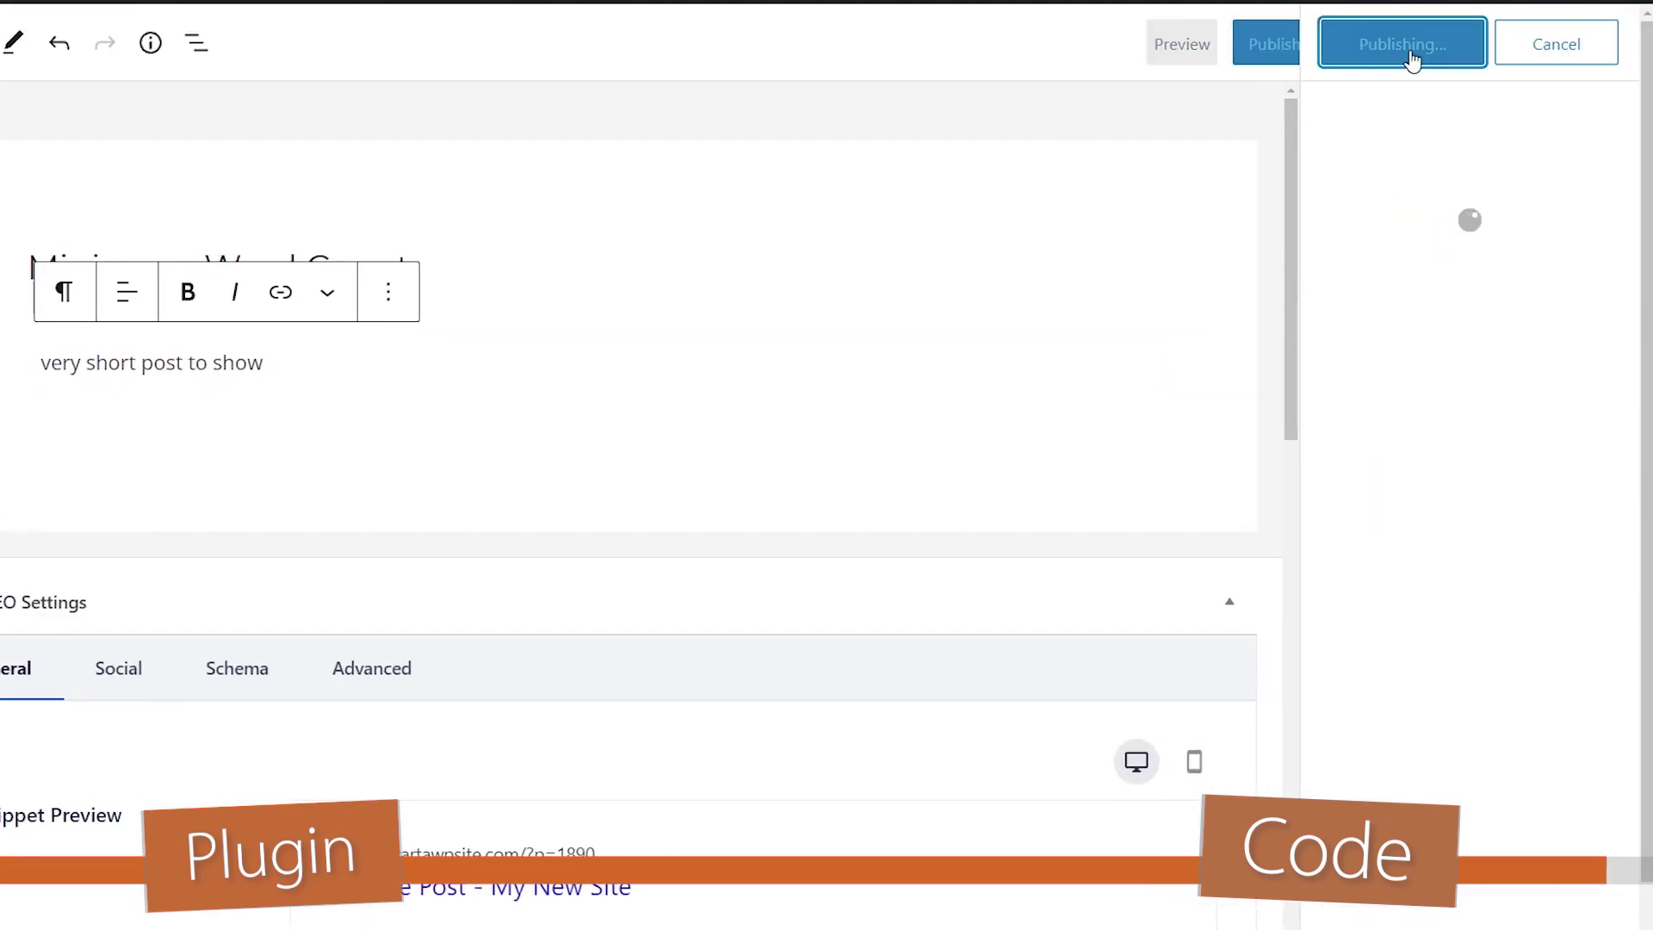